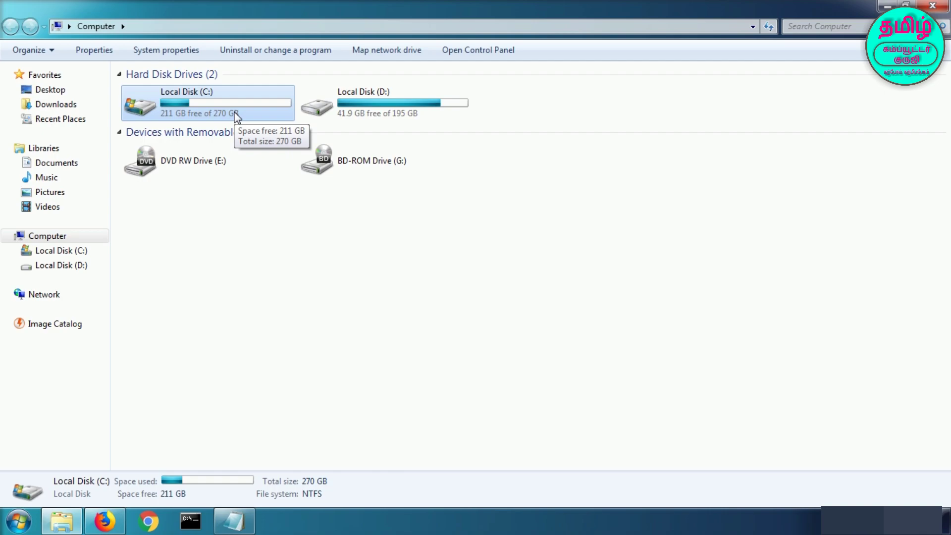
# Compare the total and free space of Local Disk (C:) and Local Disk (D:).
pyautogui.click(417, 105)
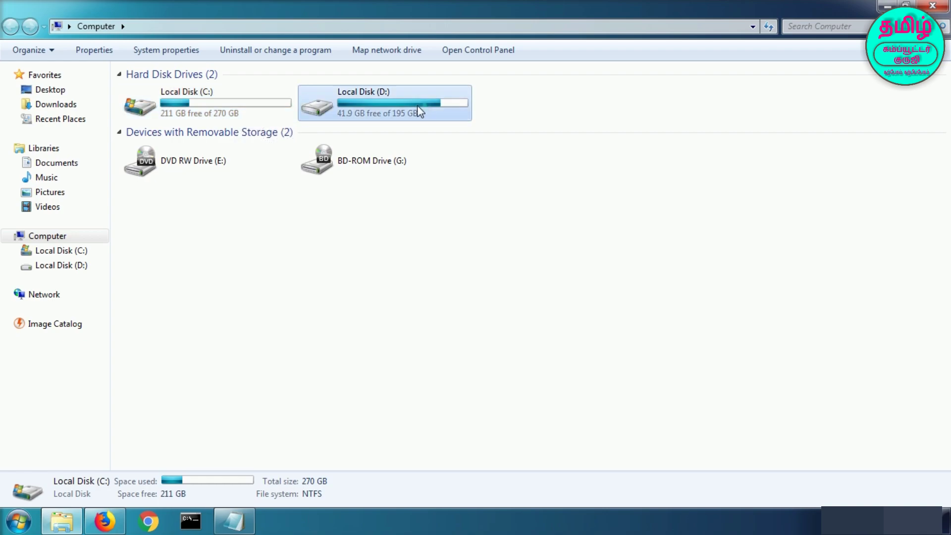
pyautogui.click(282, 105)
pyautogui.click(373, 107)
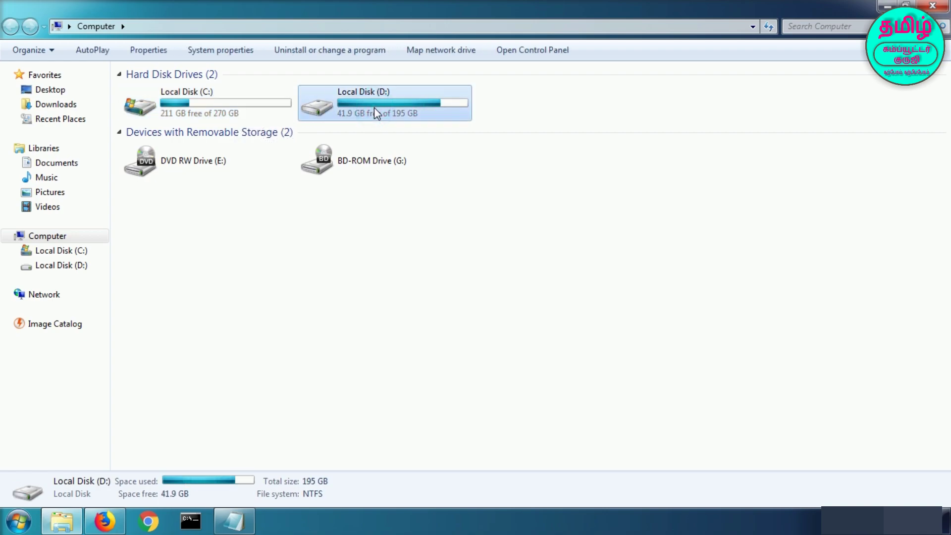
# Switch to the Byte file in Notepad and review the list of data storage units.
pyautogui.click(238, 522)
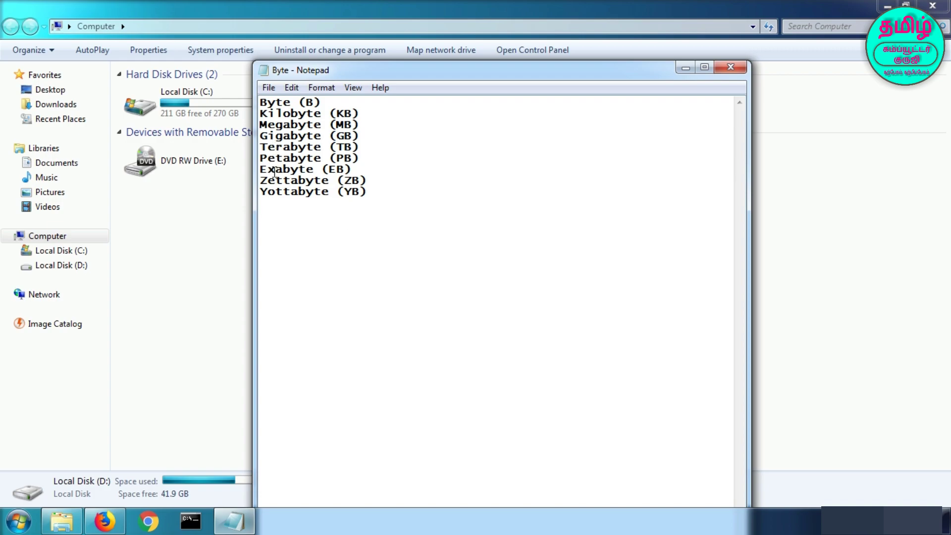
pyautogui.moveTo(267, 169); pyautogui.dragTo(333, 170)
pyautogui.moveTo(267, 102); pyautogui.dragTo(290, 119)
pyautogui.click(283, 123)
# Switch to the whatsabyte converter in Firefox and convert 1024 bytes and 1024 kilobytes into the other units.
pyautogui.click(104, 520)
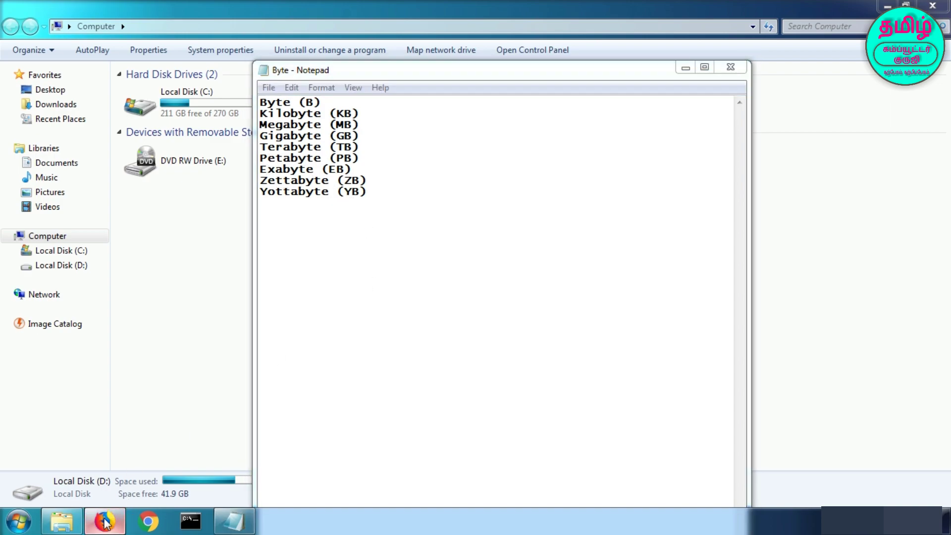
pyautogui.doubleClick(233, 292)
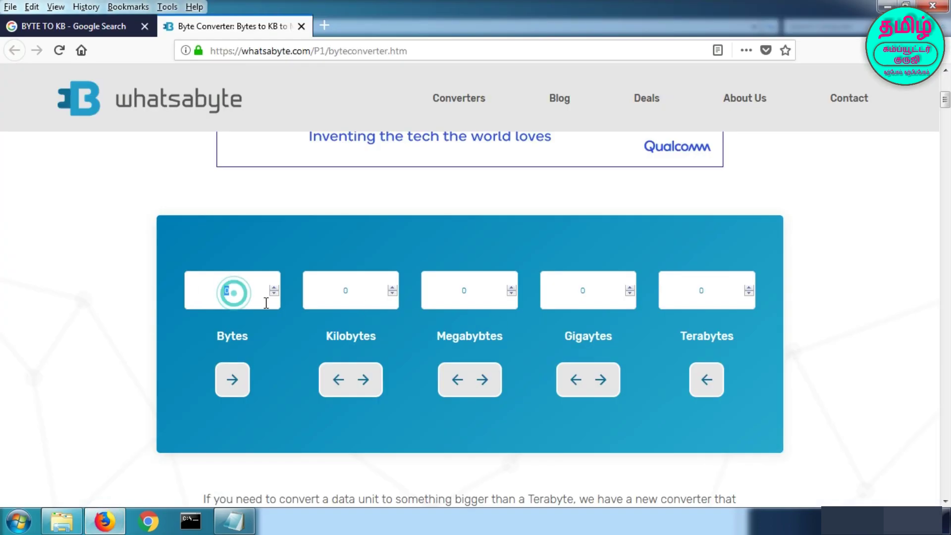
pyautogui.doubleClick(356, 292)
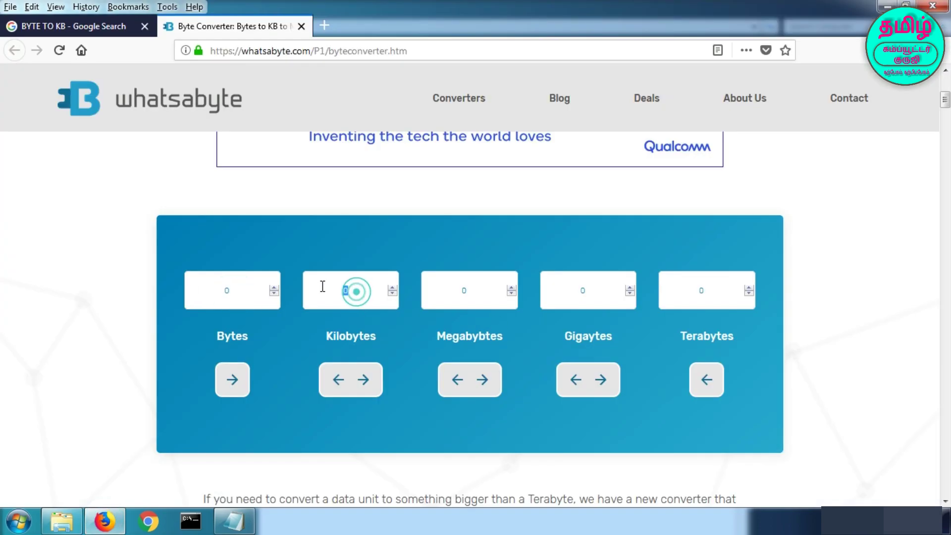
pyautogui.doubleClick(240, 290)
pyautogui.write('1024')
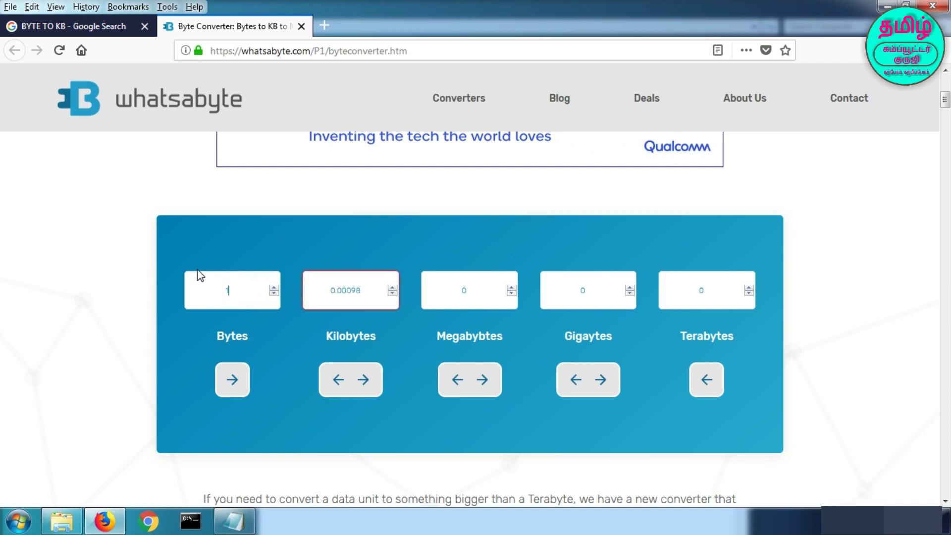
pyautogui.click(354, 292)
pyautogui.write('024')
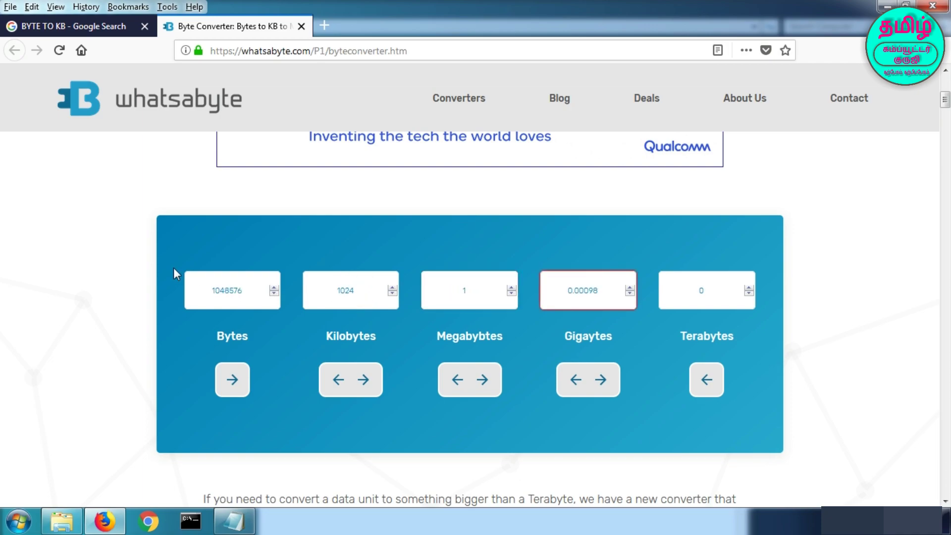
# Convert 1024 megabytes and 1024 gigabytes into the other units.
pyautogui.doubleClick(478, 295)
pyautogui.write('1024')
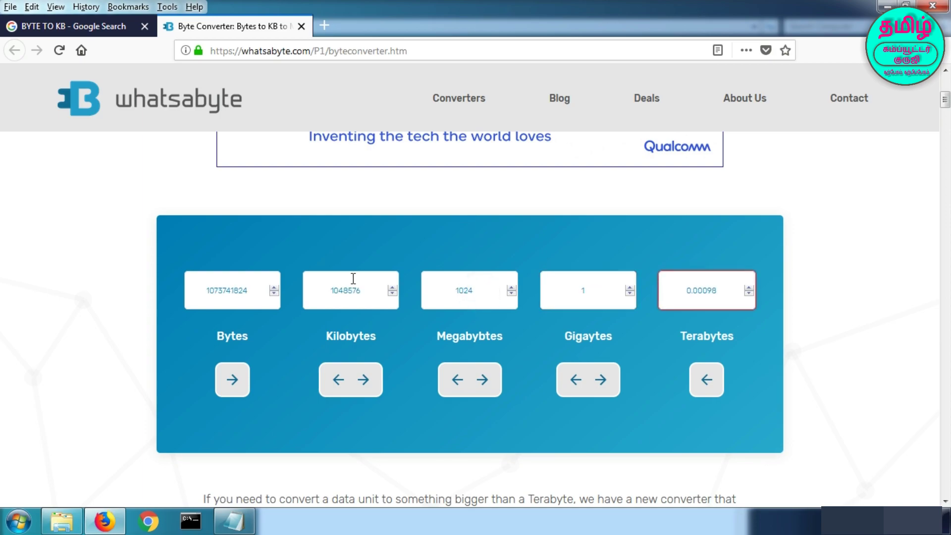
pyautogui.doubleClick(595, 291)
pyautogui.write('1024')
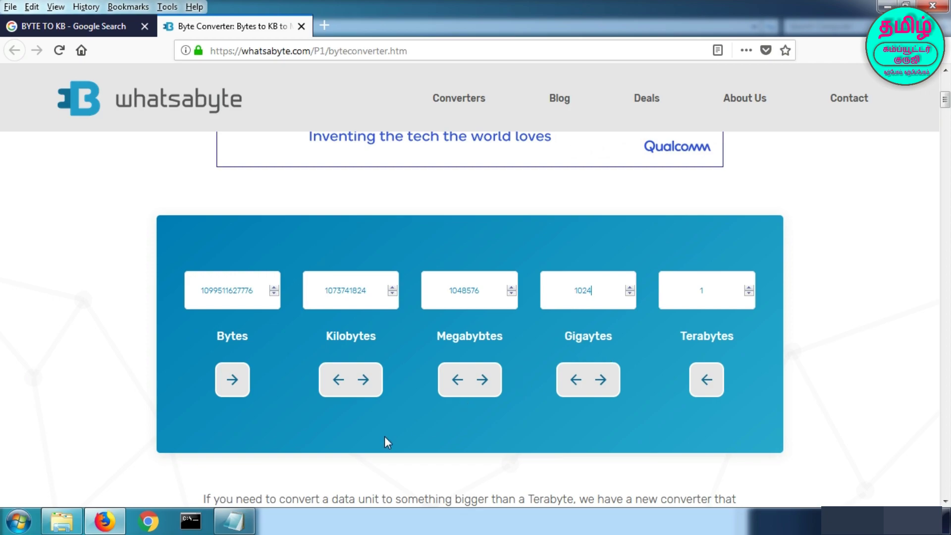
# Switch to the Byte file in Notepad, examine the units from Petabyte to Yottabyte and the full list, and minimize it.
pyautogui.click(244, 525)
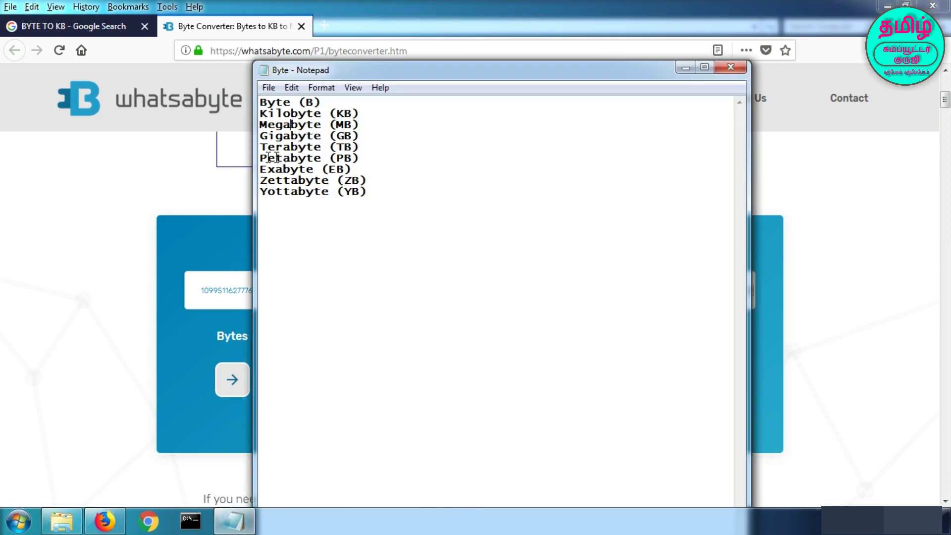
pyautogui.moveTo(268, 157); pyautogui.dragTo(348, 159)
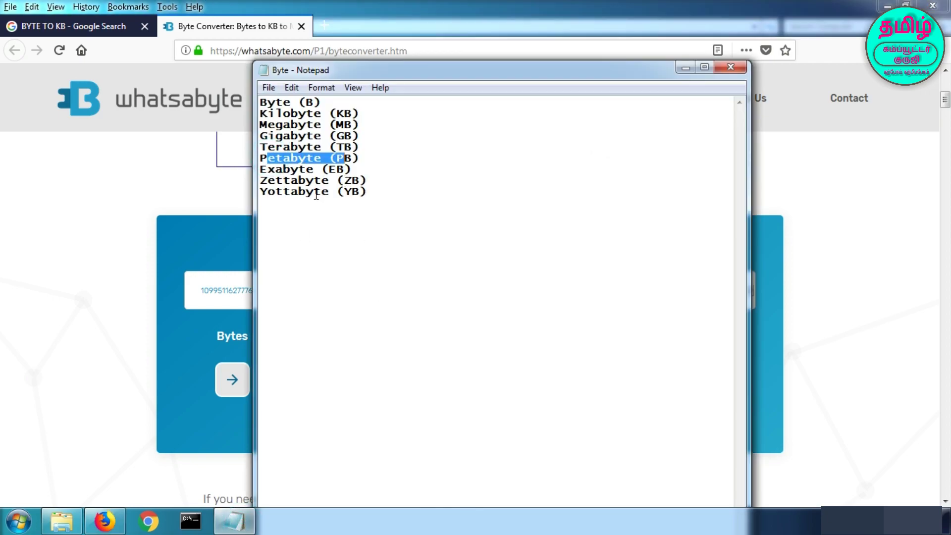
pyautogui.click(271, 168)
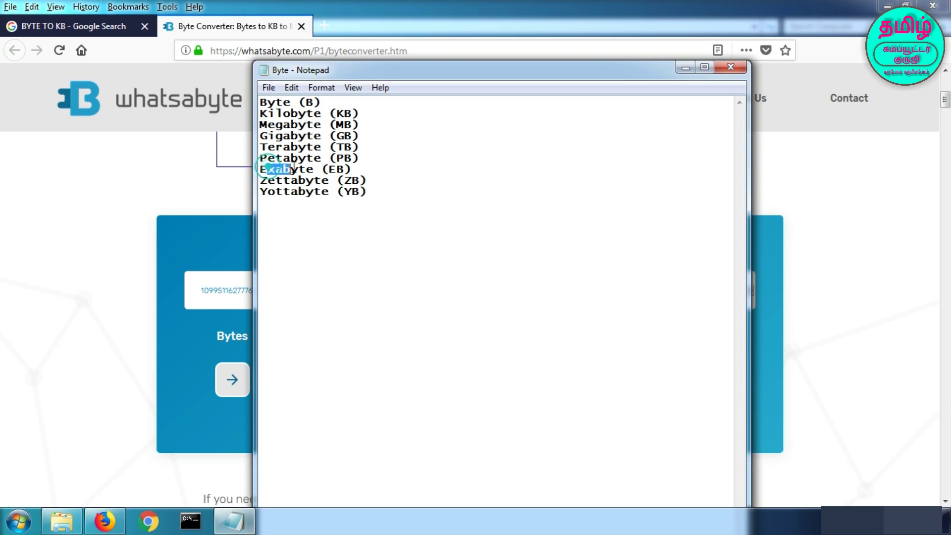
pyautogui.moveTo(268, 180); pyautogui.dragTo(337, 244)
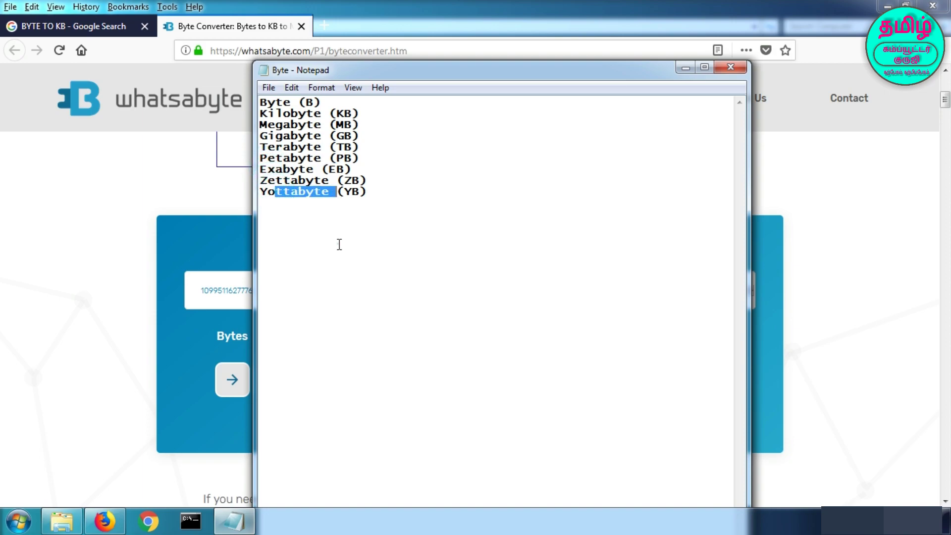
pyautogui.click(337, 244)
pyautogui.moveTo(261, 101); pyautogui.dragTo(340, 211)
pyautogui.click(372, 272)
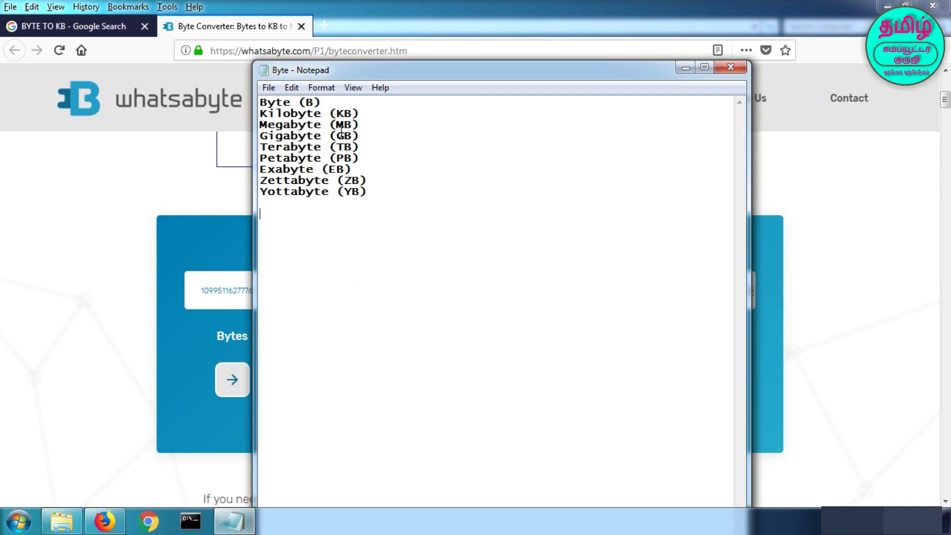
pyautogui.moveTo(388, 191); pyautogui.dragTo(233, 116)
pyautogui.click(323, 250)
pyautogui.doubleClick(271, 192)
pyautogui.click(362, 237)
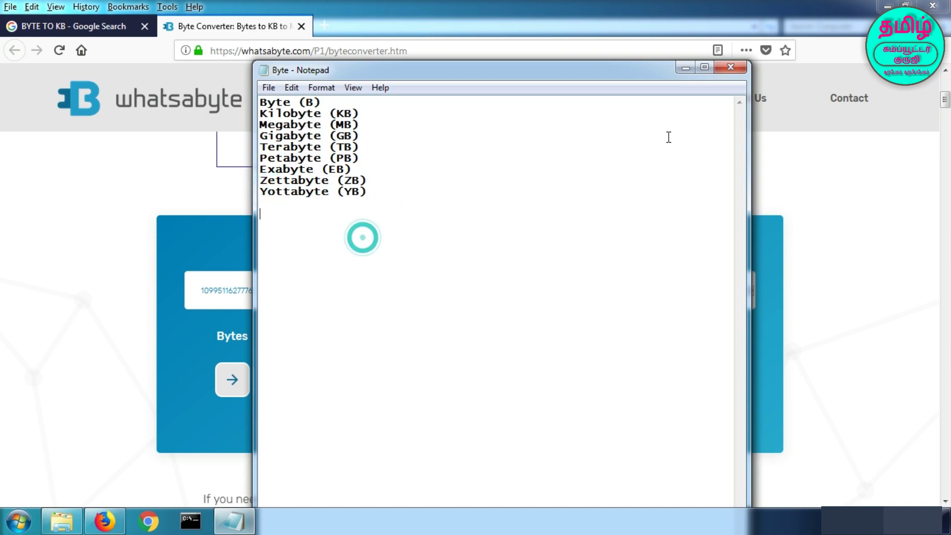
pyautogui.click(686, 68)
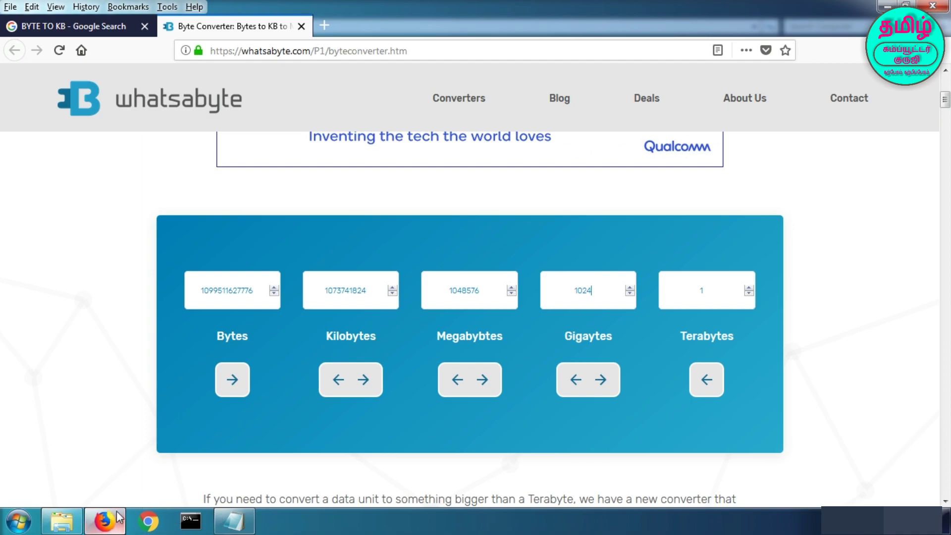
# Switch to Windows Explorer, inspect the size of MediaID.bin on drive D in its properties, and close the Explorer window.
pyautogui.moveTo(118, 516)
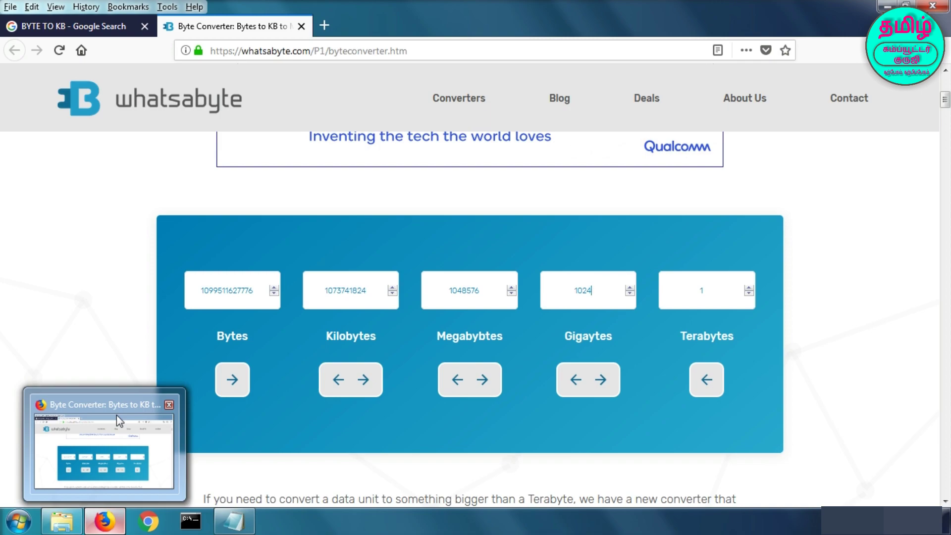
pyautogui.click(62, 521)
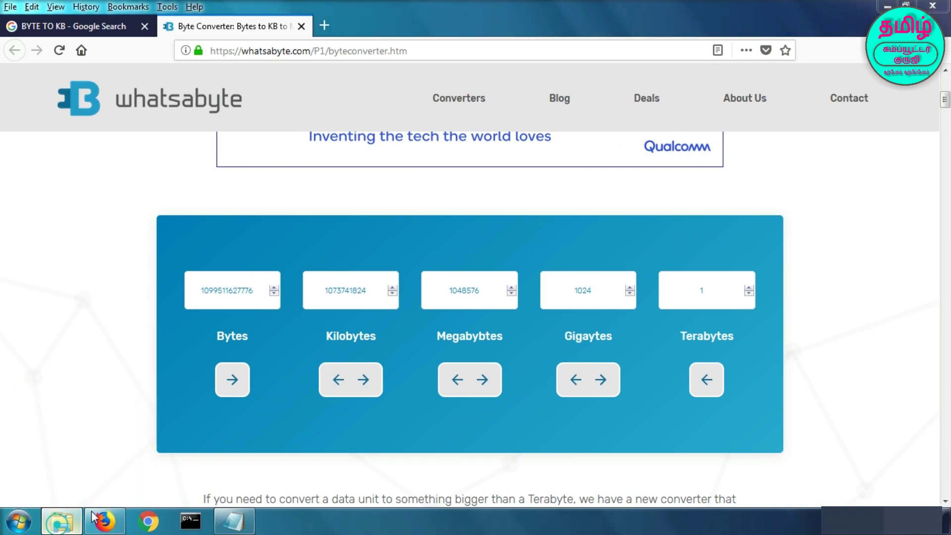
pyautogui.click(246, 110)
pyautogui.doubleClick(345, 116)
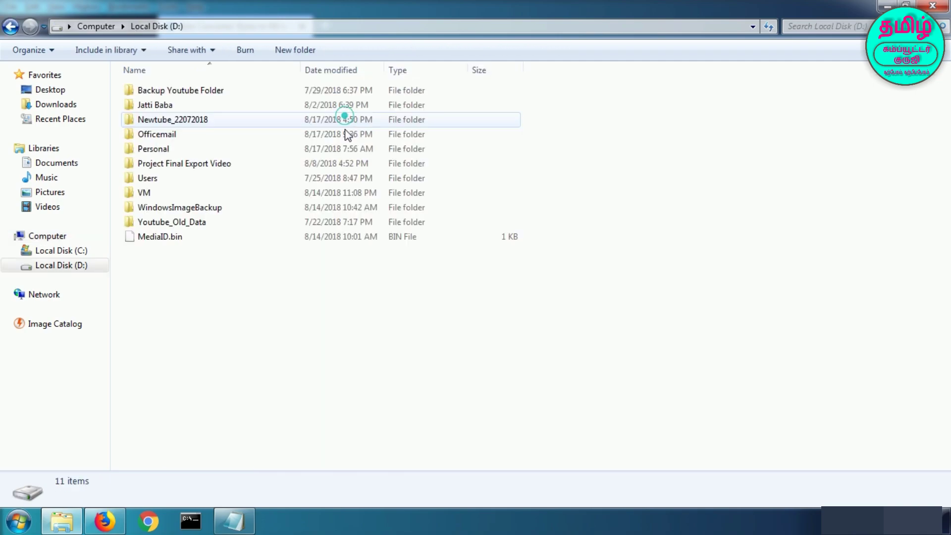
pyautogui.click(158, 241)
pyautogui.rightClick(169, 241)
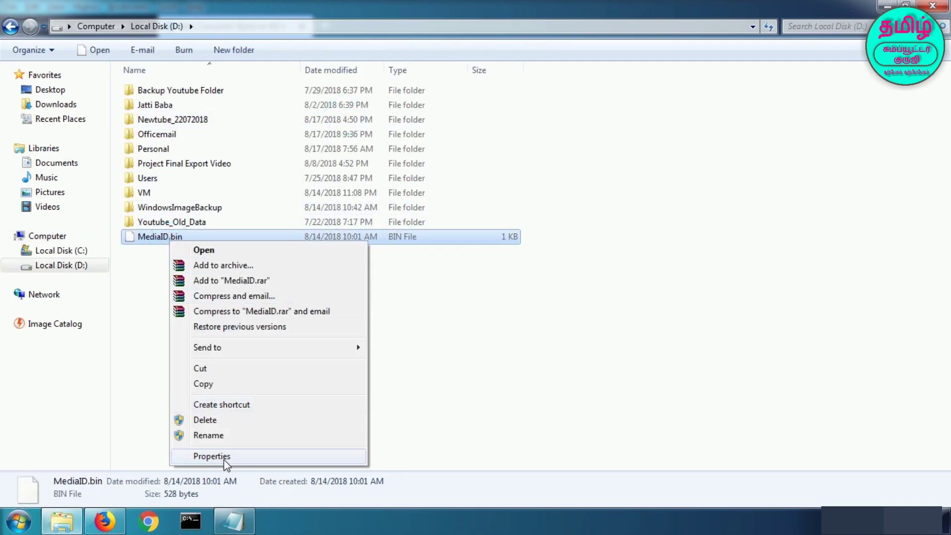
pyautogui.click(208, 456)
pyautogui.moveTo(282, 300); pyautogui.dragTo(240, 319)
pyautogui.click(338, 486)
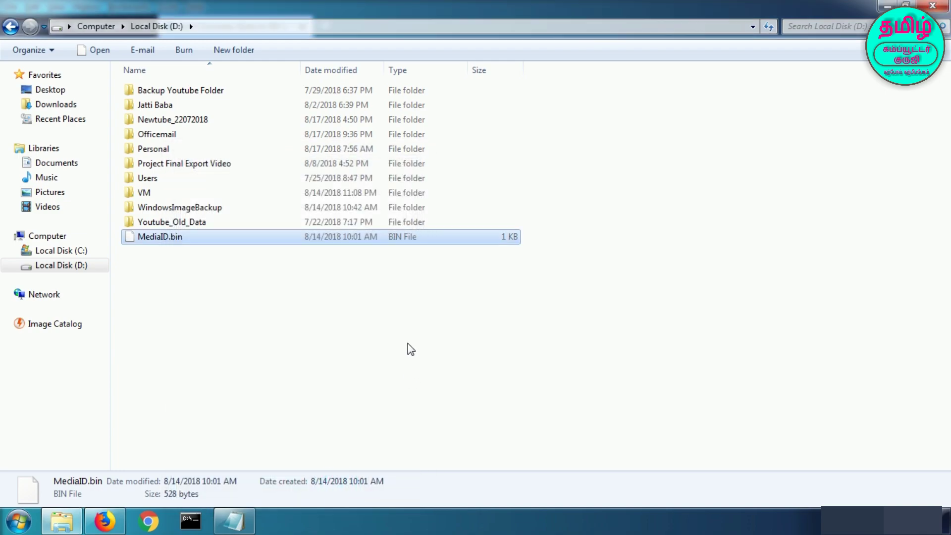
pyautogui.click(943, 10)
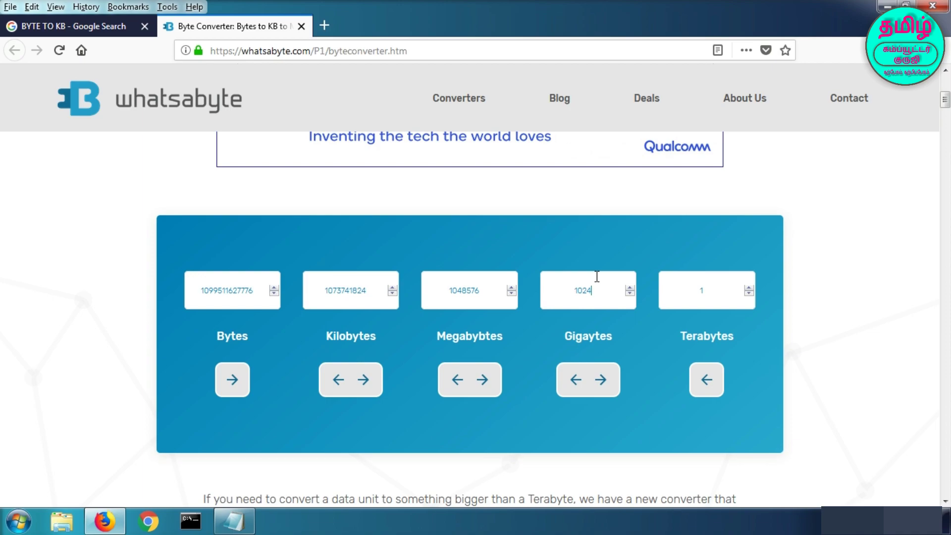
# Open a new Windows Explorer window and create a new text document on Local Disk (D:).
pyautogui.click(61, 521)
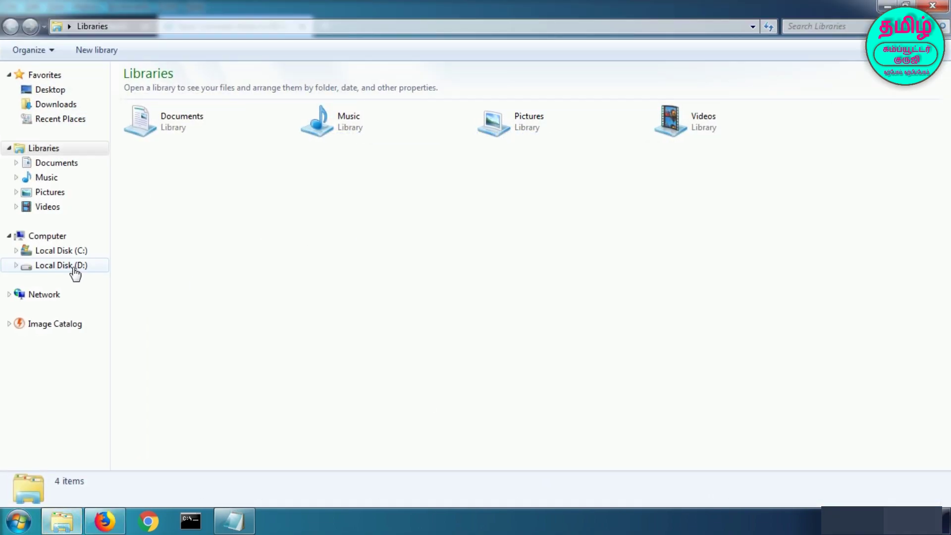
pyautogui.click(74, 267)
pyautogui.rightClick(322, 372)
pyautogui.moveTo(401, 341)
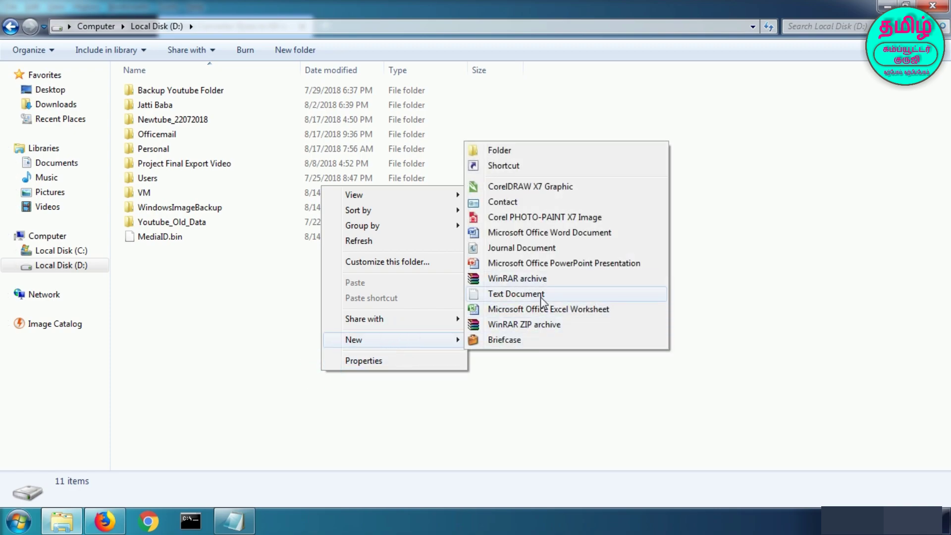
pyautogui.click(542, 293)
pyautogui.click(305, 378)
# Rename the new text document to 125645HHYJUHJG followed by a long run of F characters.
pyautogui.rightClick(165, 251)
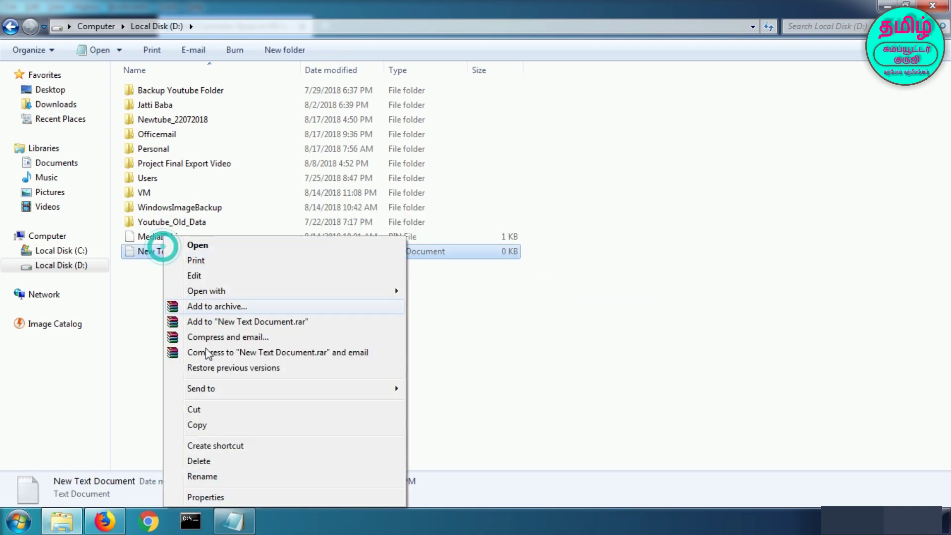
pyautogui.click(201, 477)
pyautogui.write('12')
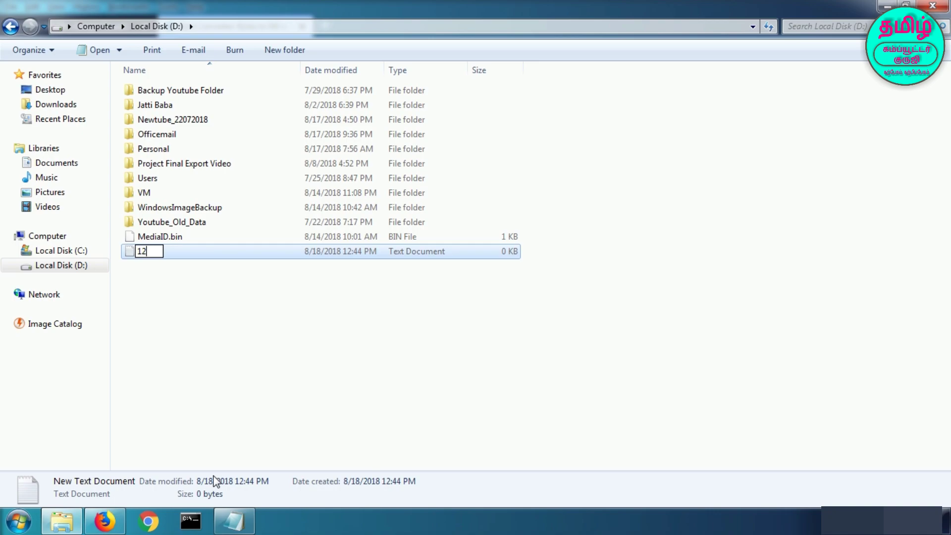
pyautogui.write('5645HHYJUHJGFFF')
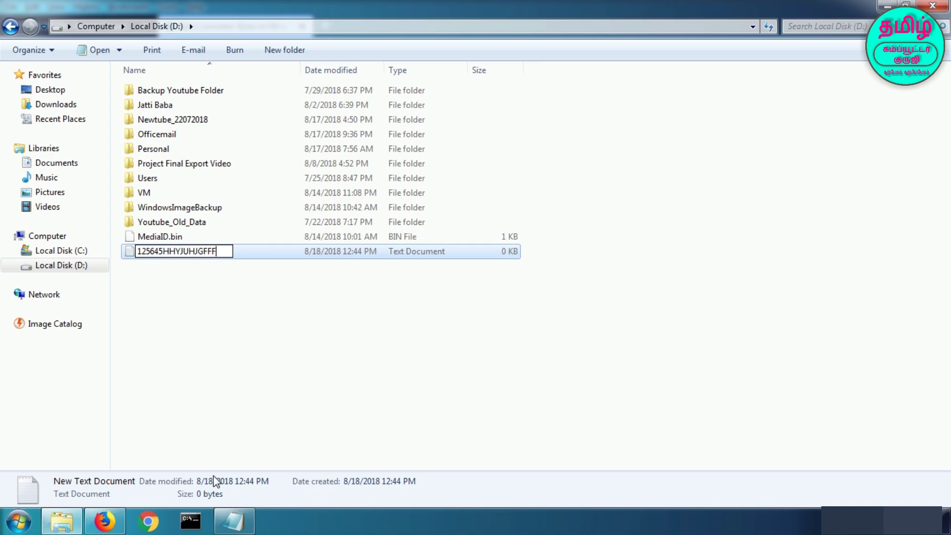
pyautogui.write('FFFFFFFFFFFFFFFFFFFFFFFFFFFFFFFFFFFFFFFFFFFF')
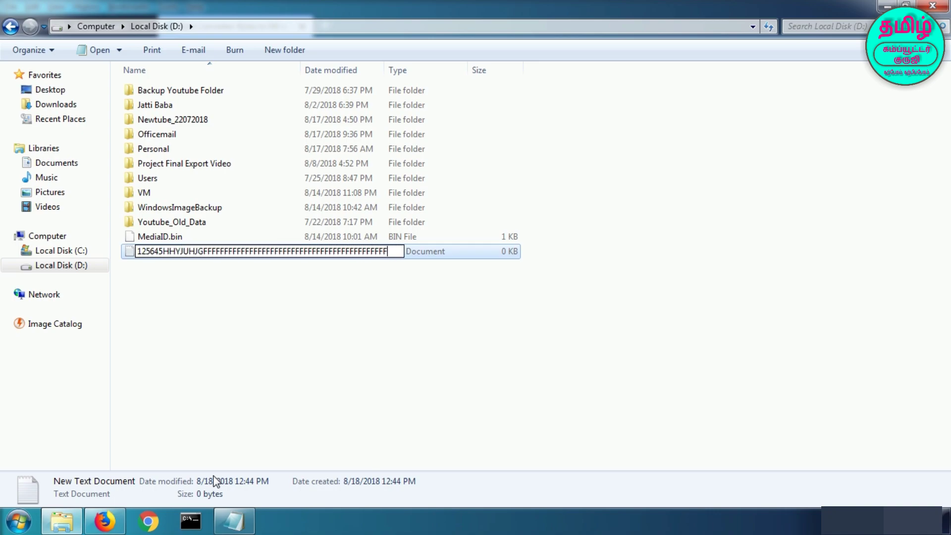
pyautogui.press('Return')
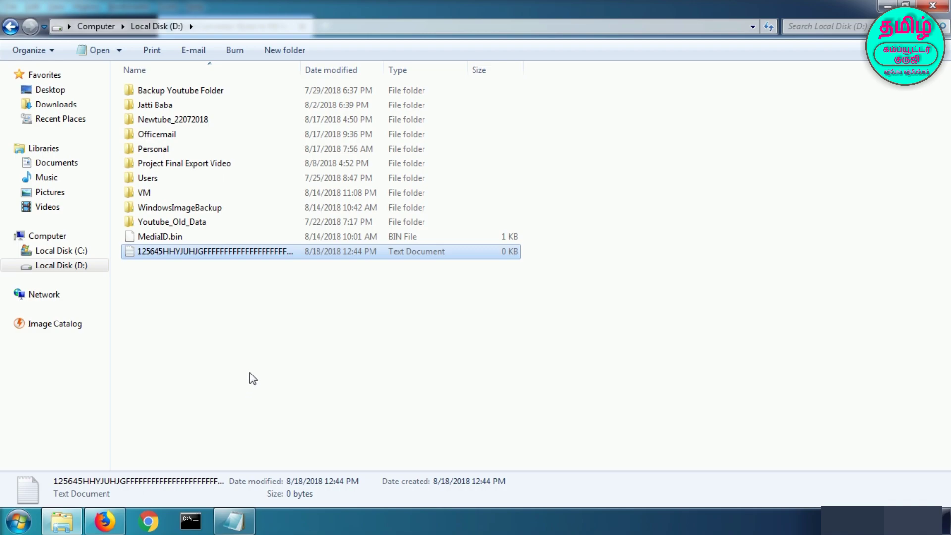
# Inspect the security properties of the 125645HHYJUHJG text document, viewing the permissions of the Users group.
pyautogui.rightClick(181, 254)
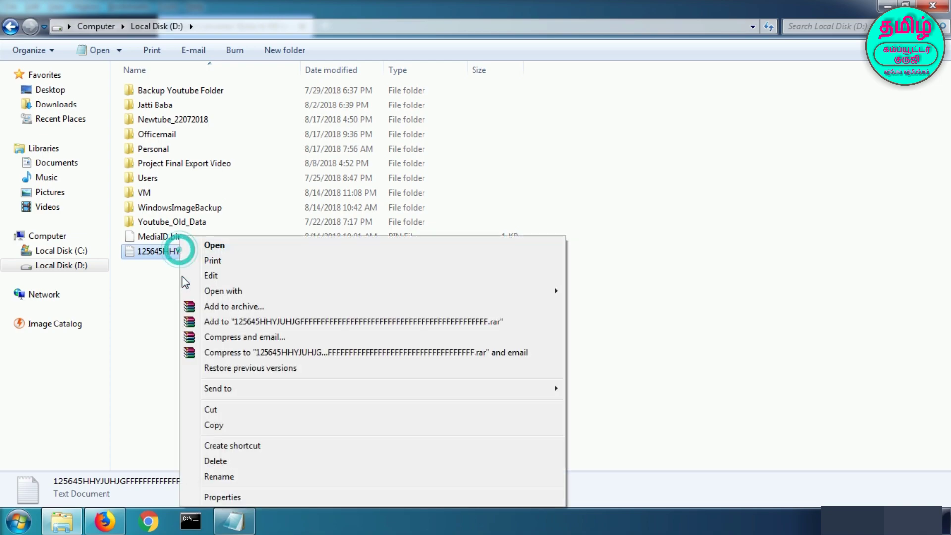
pyautogui.click(237, 499)
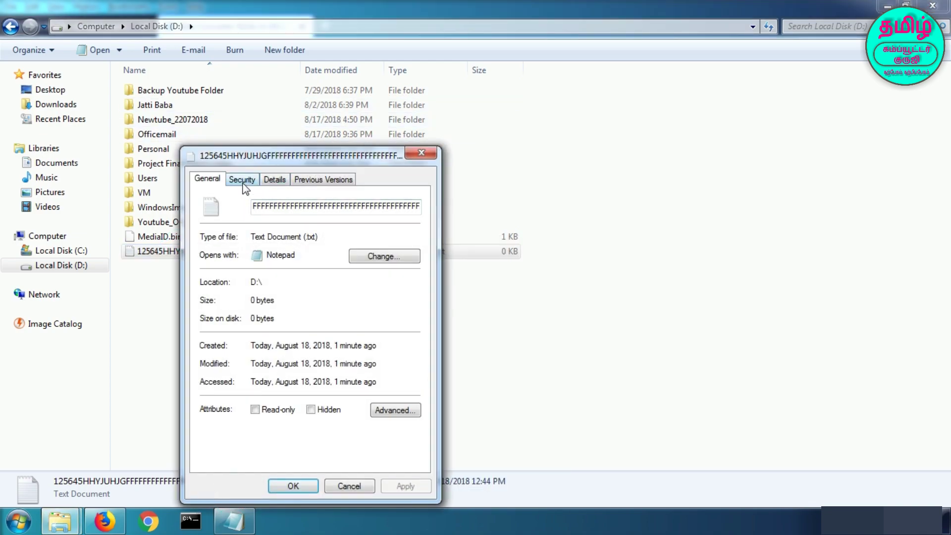
pyautogui.click(245, 182)
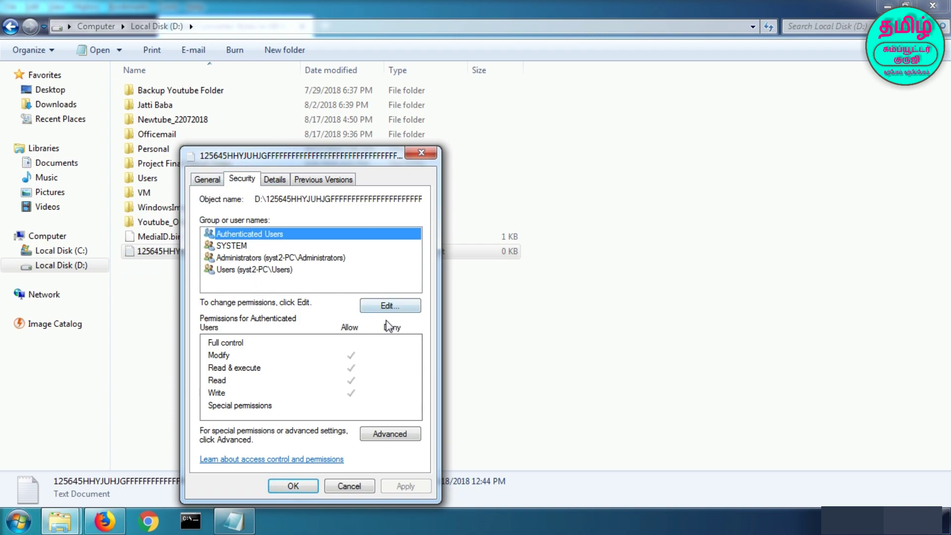
pyautogui.click(245, 269)
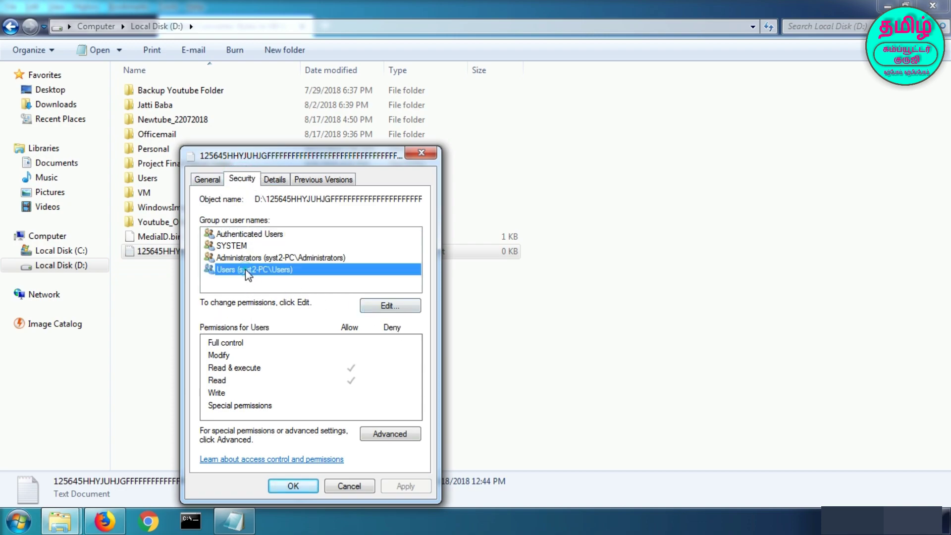
# Edit the document's permissions and add the built-in Administrator account, found through the advanced user search.
pyautogui.click(390, 306)
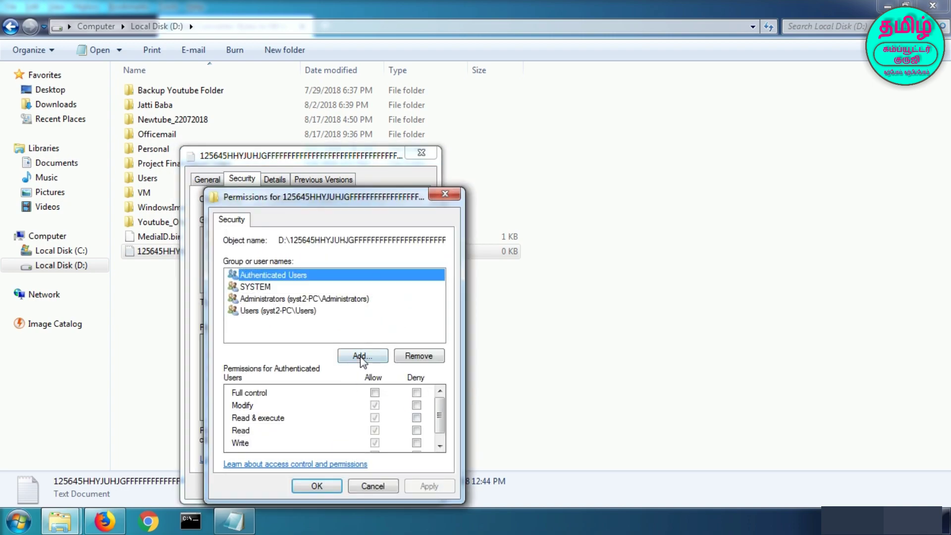
pyautogui.click(361, 356)
pyautogui.click(253, 365)
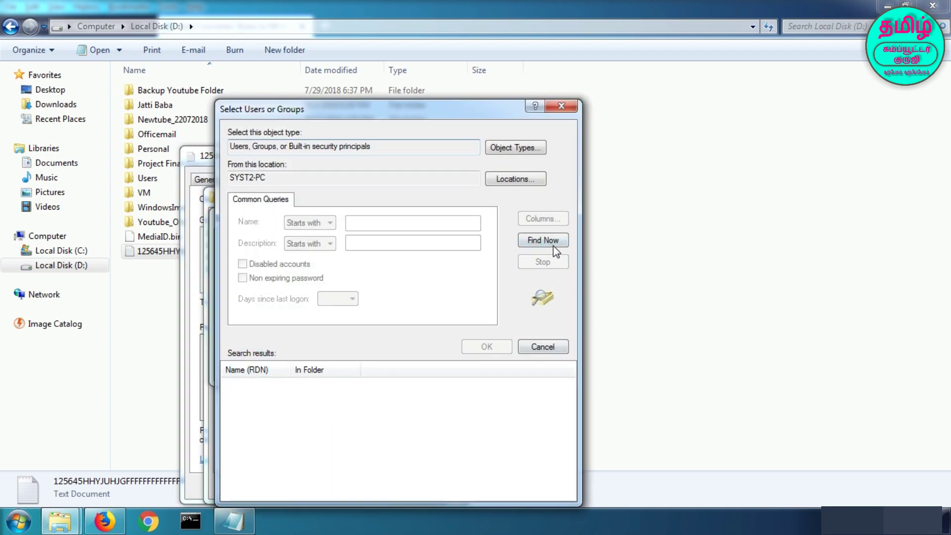
pyautogui.click(542, 240)
pyautogui.click(307, 396)
pyautogui.click(475, 353)
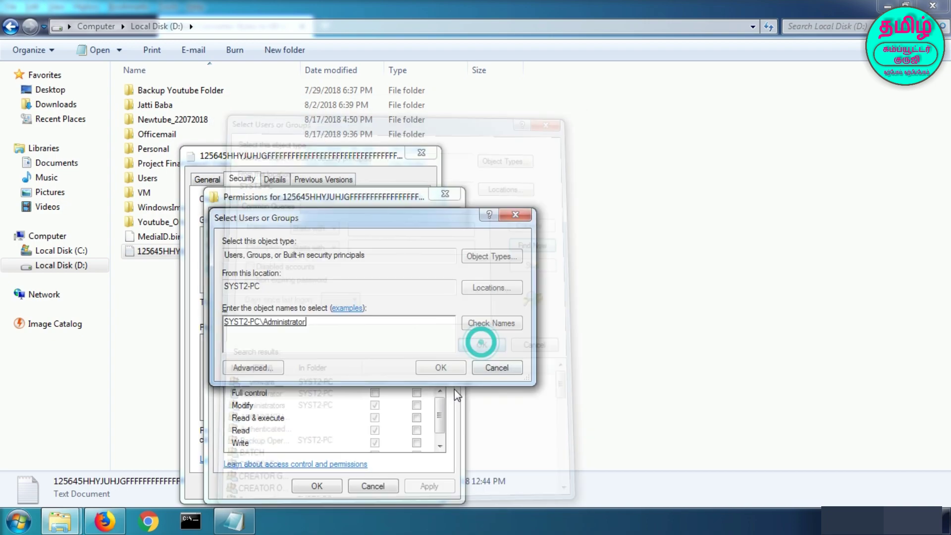
pyautogui.click(438, 367)
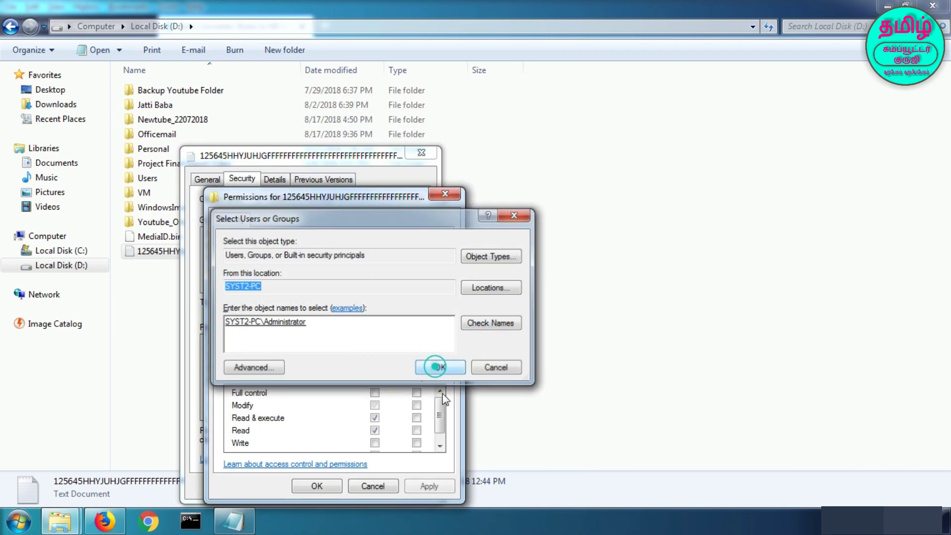
# Try denying Administrator full control of the document, and cancel both the permissions and properties dialogs.
pyautogui.click(417, 392)
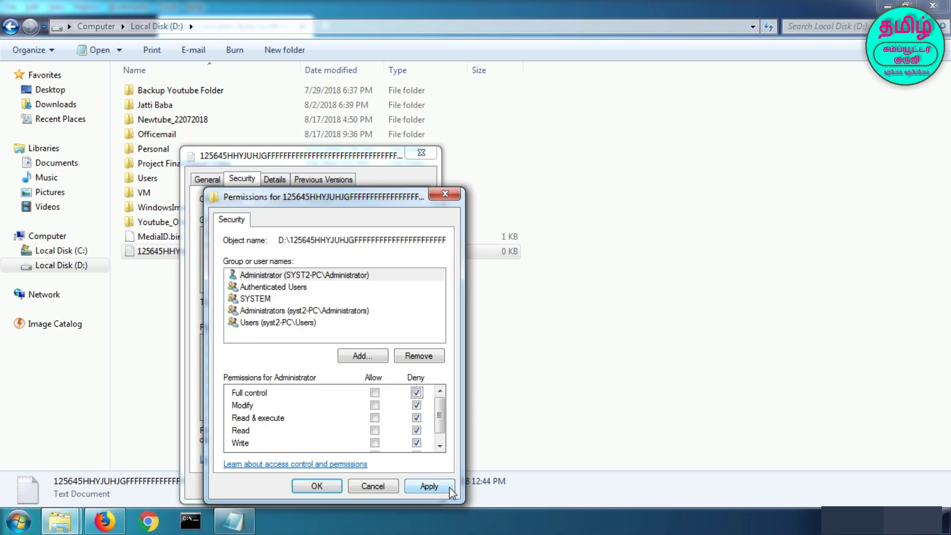
pyautogui.click(374, 487)
pyautogui.click(351, 486)
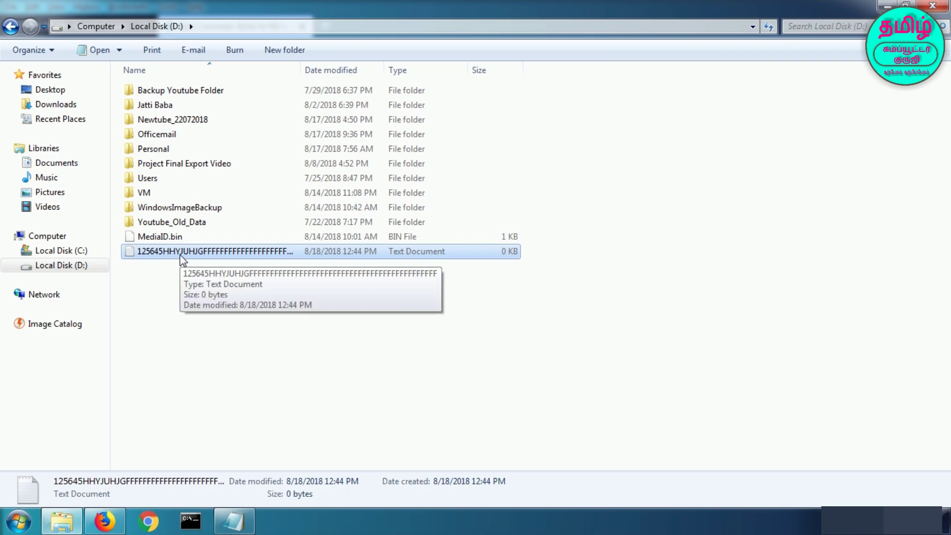
# Examine the 125645HHYJUHJG text document's security permissions again and close its properties without changes.
pyautogui.rightClick(180, 255)
pyautogui.click(263, 498)
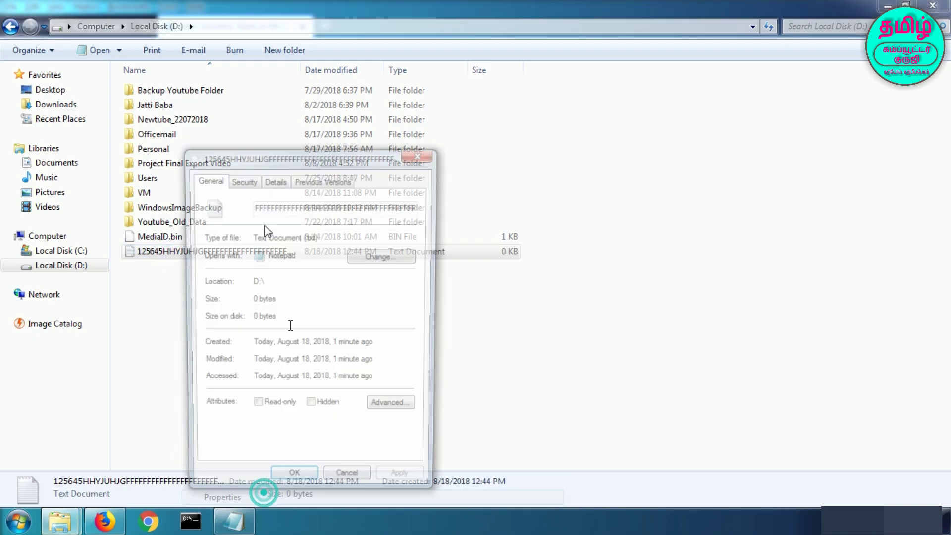
pyautogui.click(242, 179)
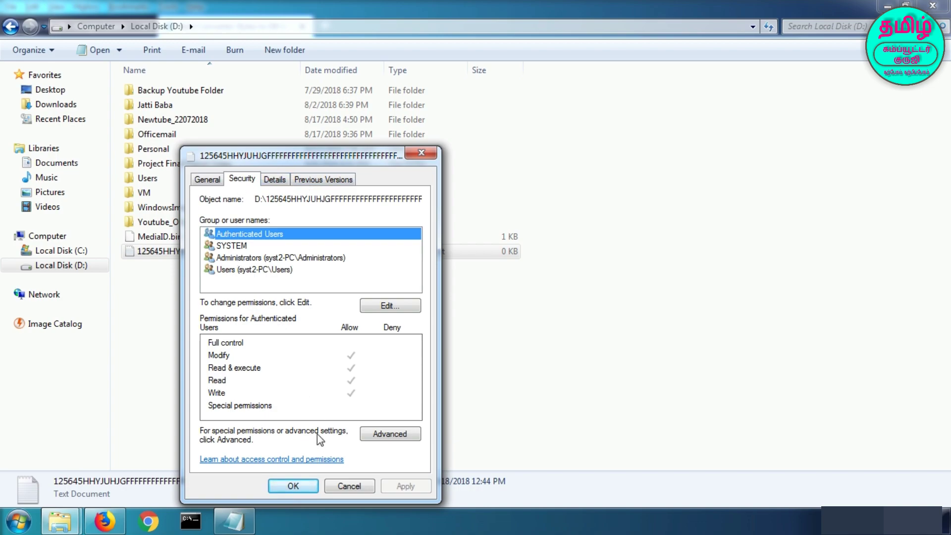
pyautogui.click(350, 486)
# Inspect the security permissions of the Users folder on drive D and close its properties.
pyautogui.rightClick(138, 185)
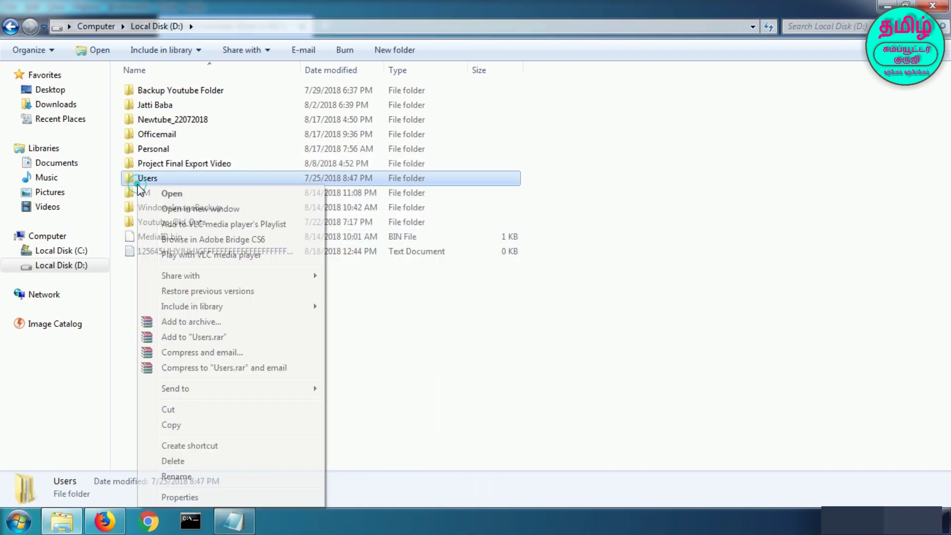
pyautogui.click(208, 496)
pyautogui.click(232, 200)
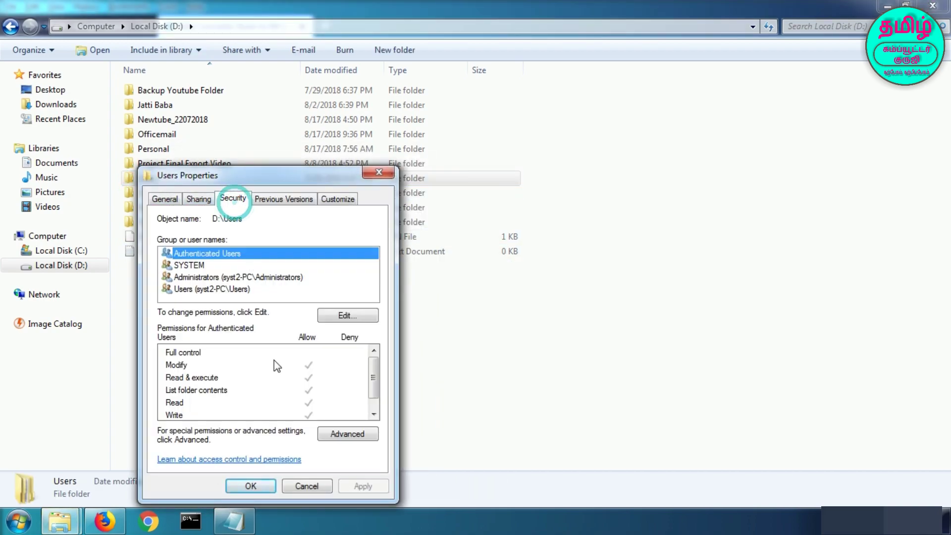
pyautogui.click(307, 486)
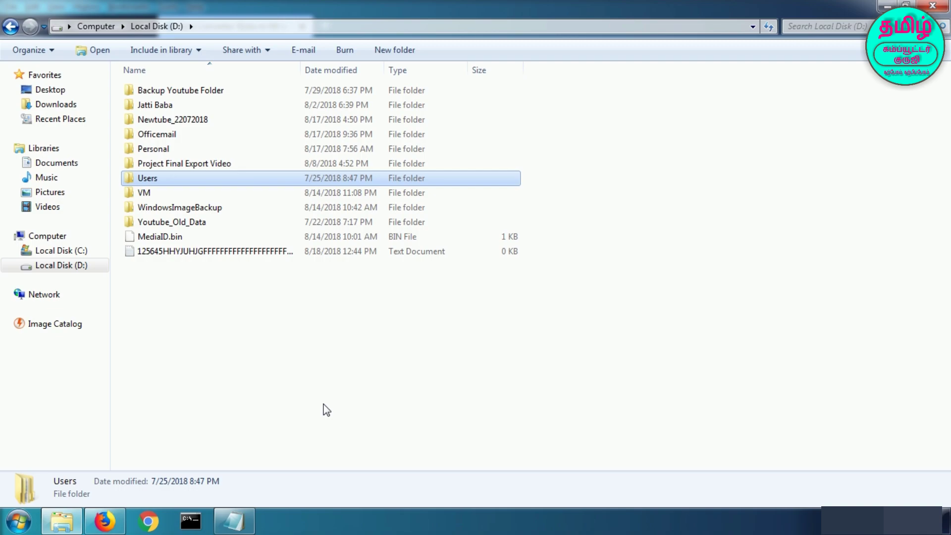
# Open the name of the 125645HHYJUHJG text document for editing.
pyautogui.click(192, 254)
pyautogui.rightClick(191, 255)
pyautogui.click(255, 488)
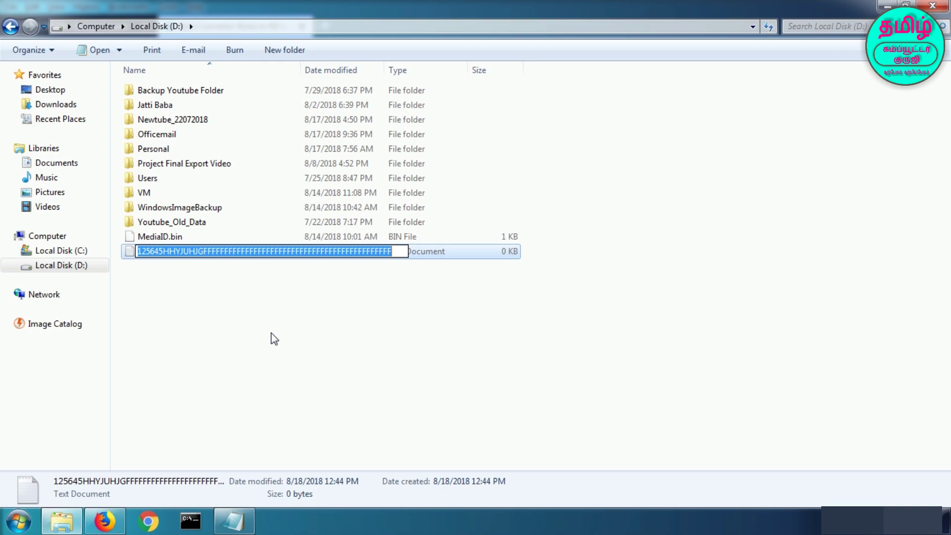
# Launch Character Map from the Windows system tools.
pyautogui.click(19, 521)
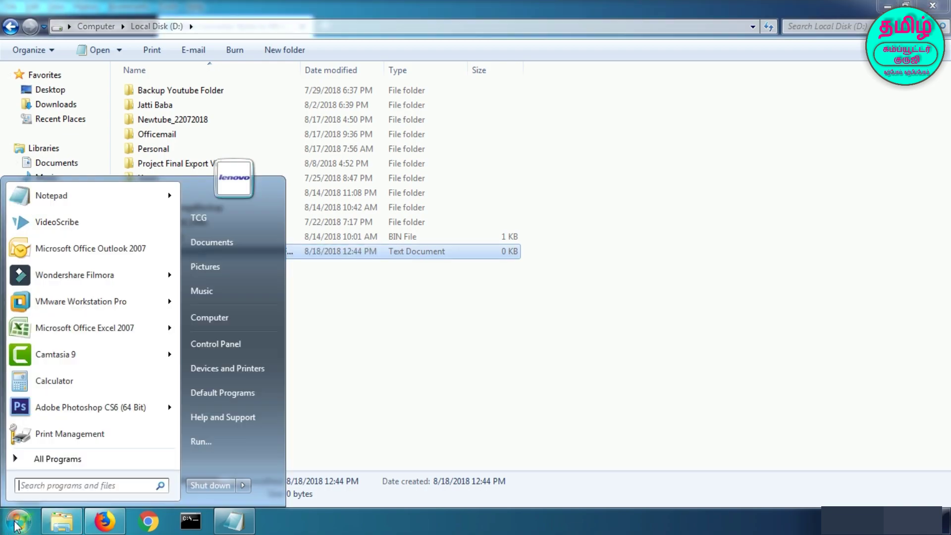
pyautogui.click(56, 461)
pyautogui.moveTo(175, 263); pyautogui.dragTo(177, 382)
pyautogui.scroll(2, 148, 347)
pyautogui.click(44, 229)
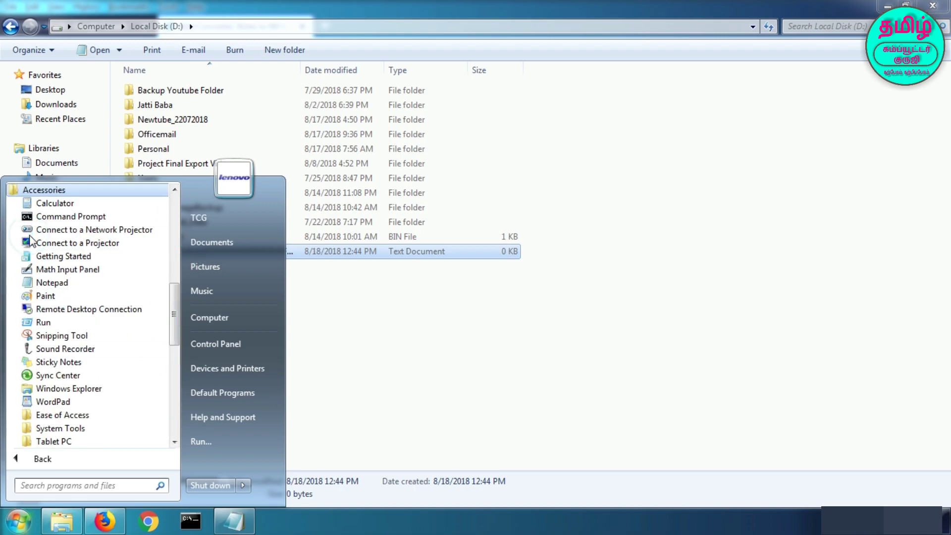
pyautogui.click(63, 427)
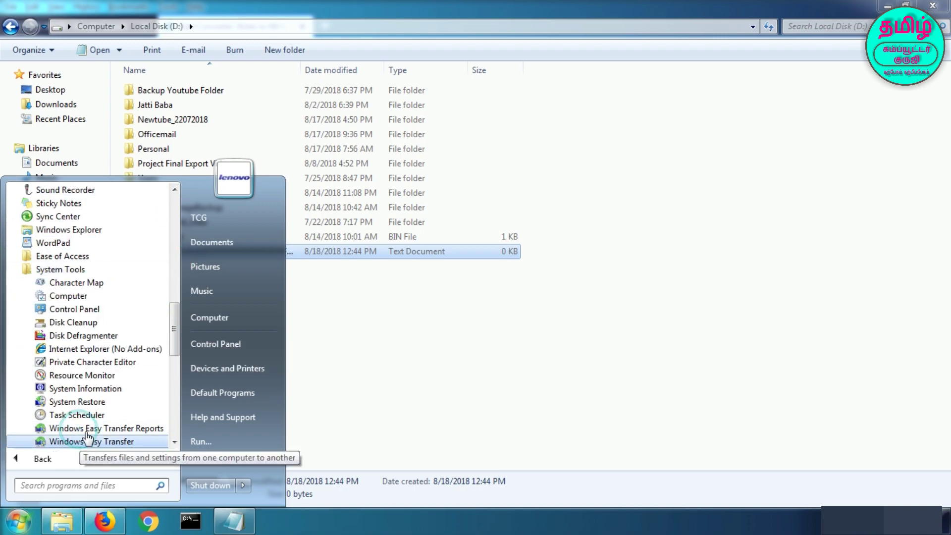
pyautogui.click(81, 282)
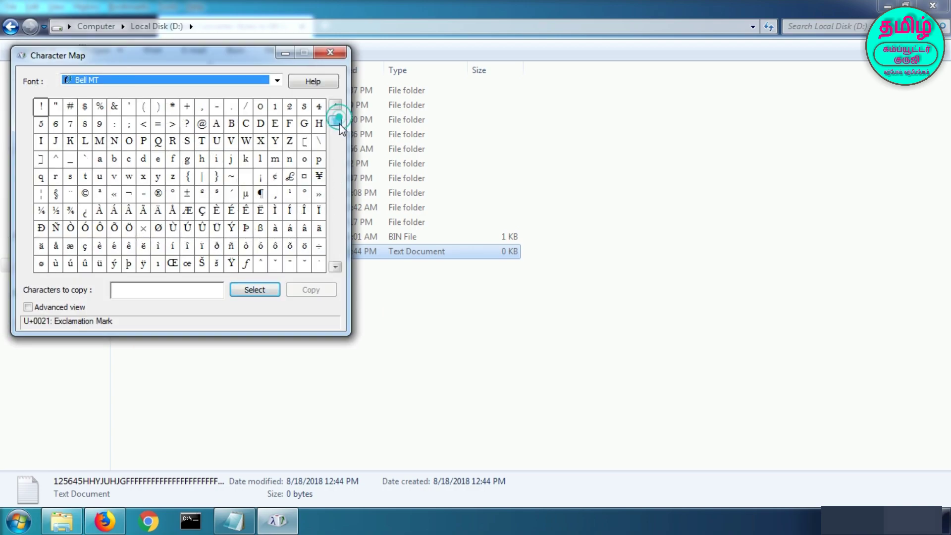
# Look up the keystroke codes of the accented capitals Å and Ó in the Bell MT font.
pyautogui.click(173, 210)
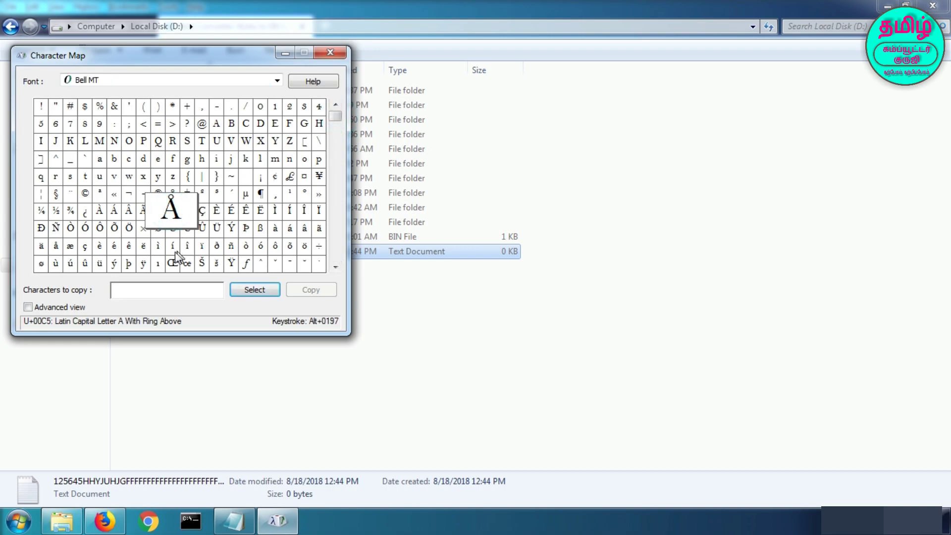
pyautogui.click(114, 228)
pyautogui.moveTo(114, 227); pyautogui.dragTo(85, 228)
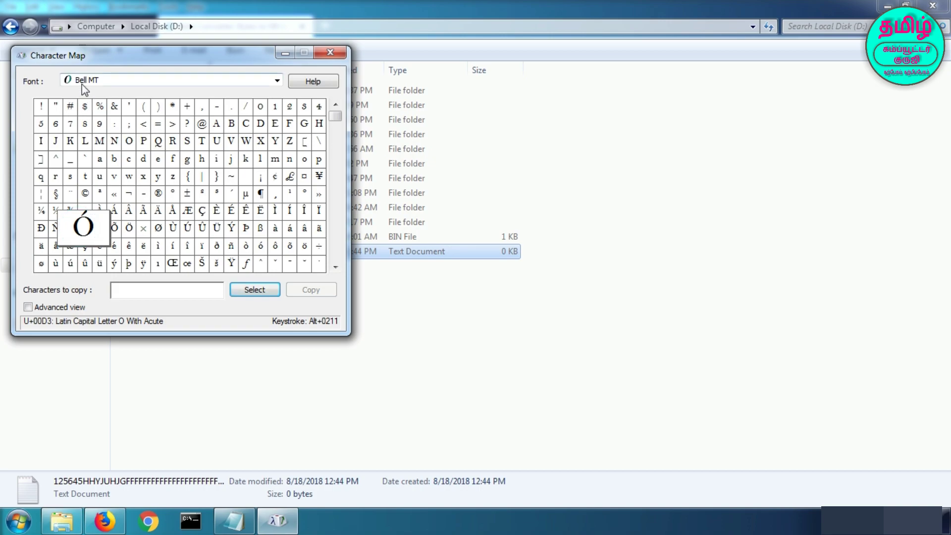
# Switch to the Byte file in Notepad, set its font to Bell MT, and move the window clear of Character Map.
pyautogui.click(234, 520)
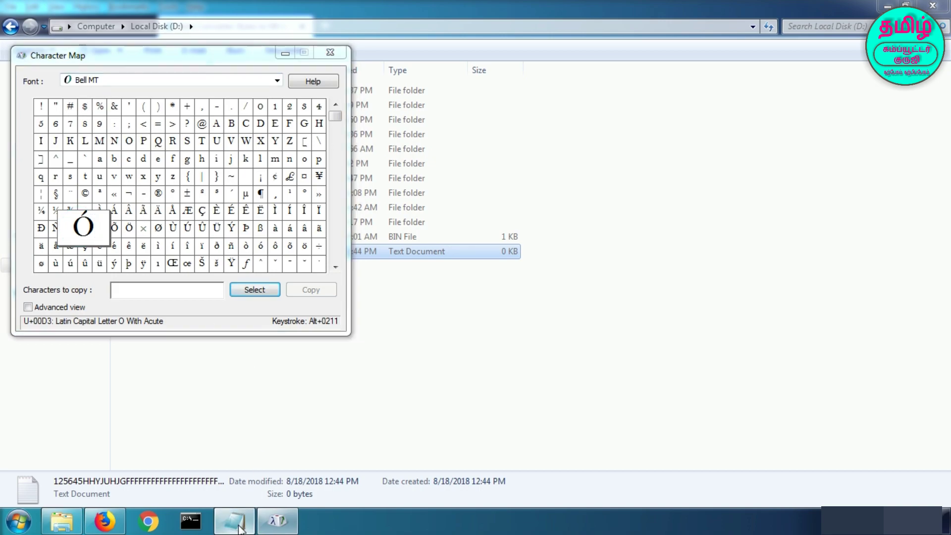
pyautogui.click(317, 88)
pyautogui.click(327, 118)
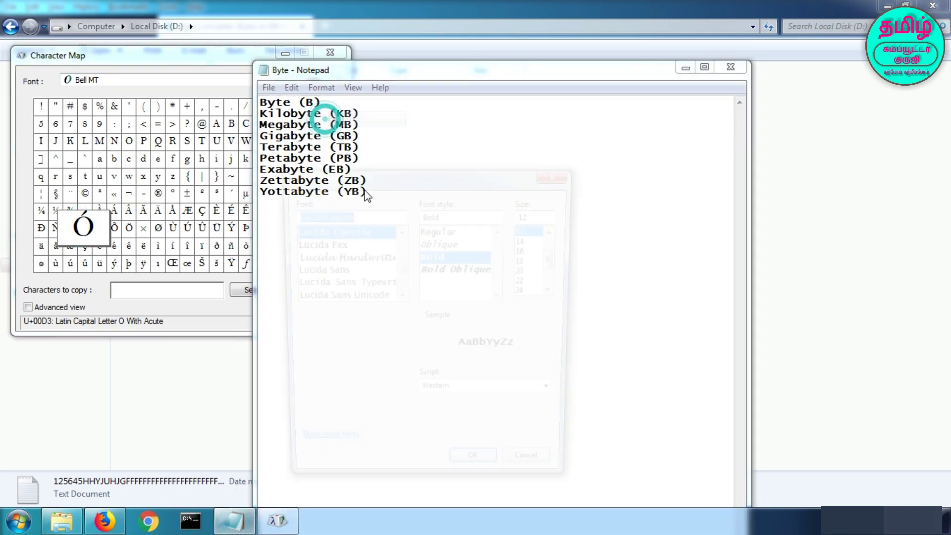
pyautogui.write('BE')
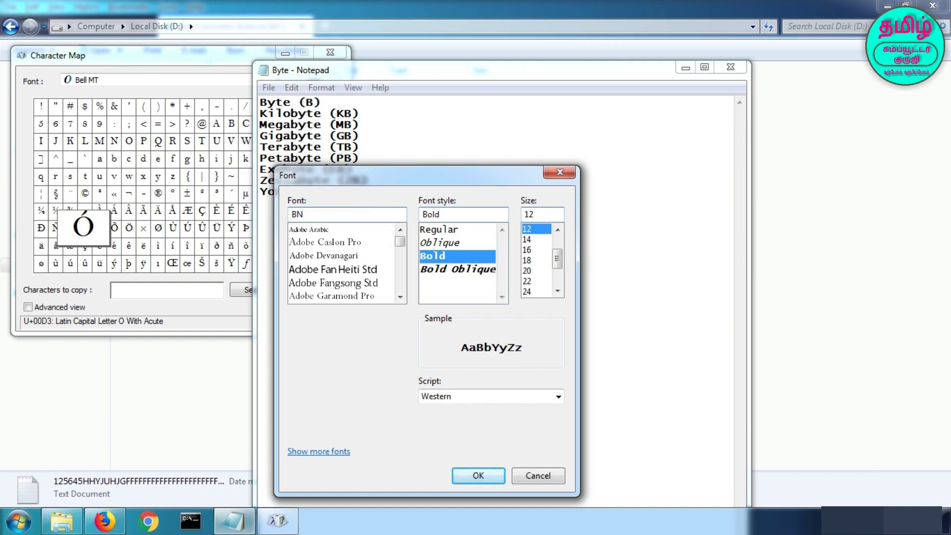
pyautogui.write('LL')
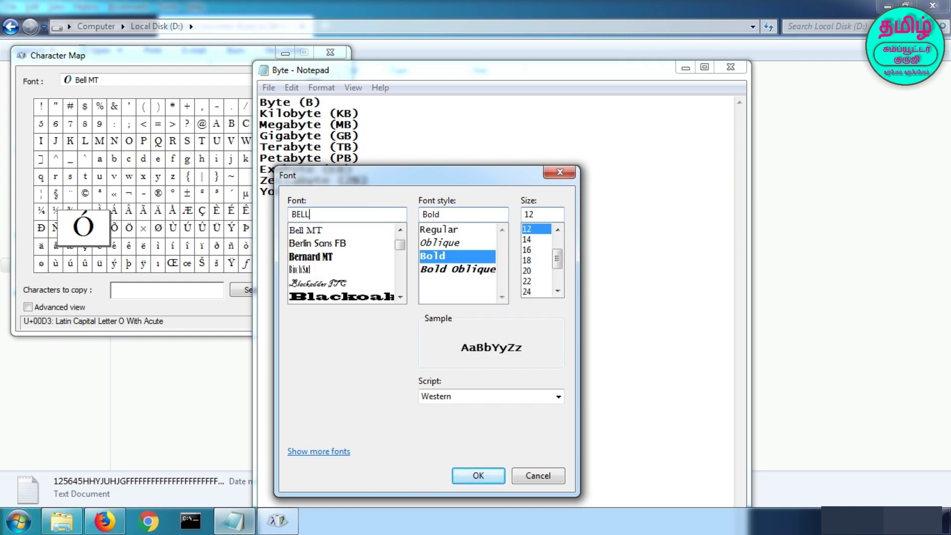
pyautogui.click(476, 473)
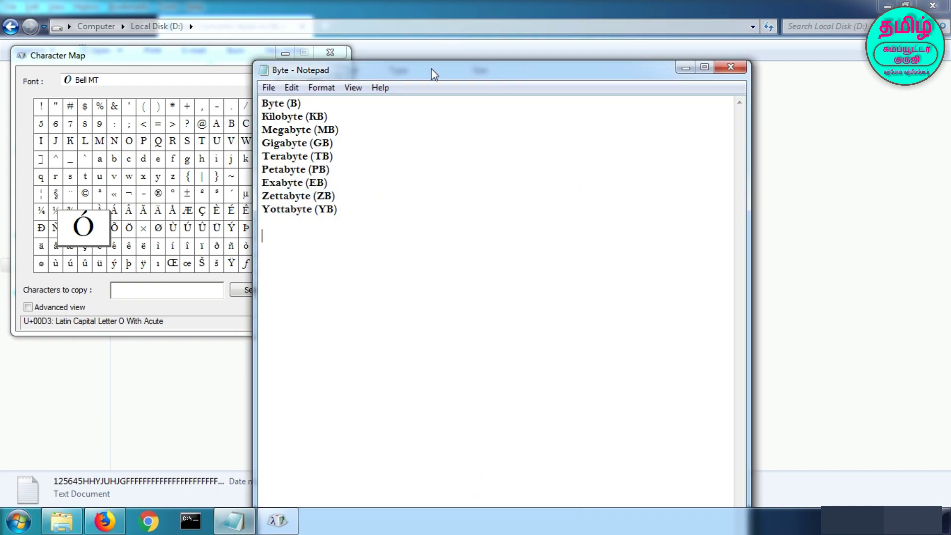
pyautogui.moveTo(463, 70); pyautogui.dragTo(634, 37)
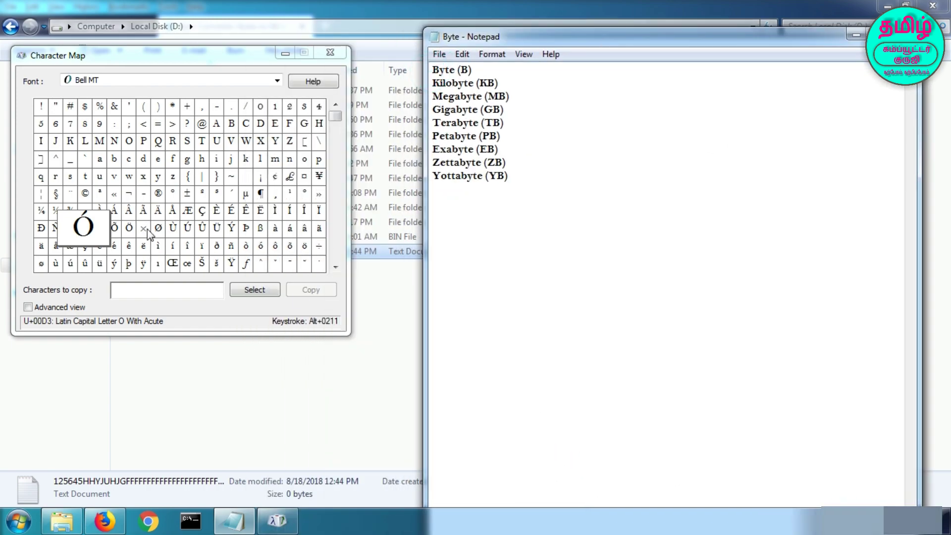
# Look up the registered sign's keystroke code in Character Map and insert ® below the unit list in Notepad.
pyautogui.click(158, 194)
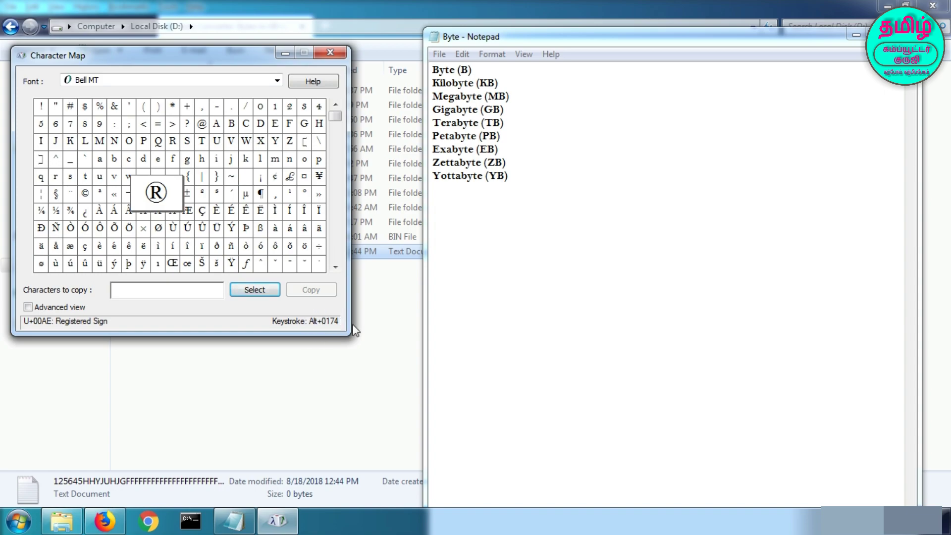
pyautogui.click(452, 226)
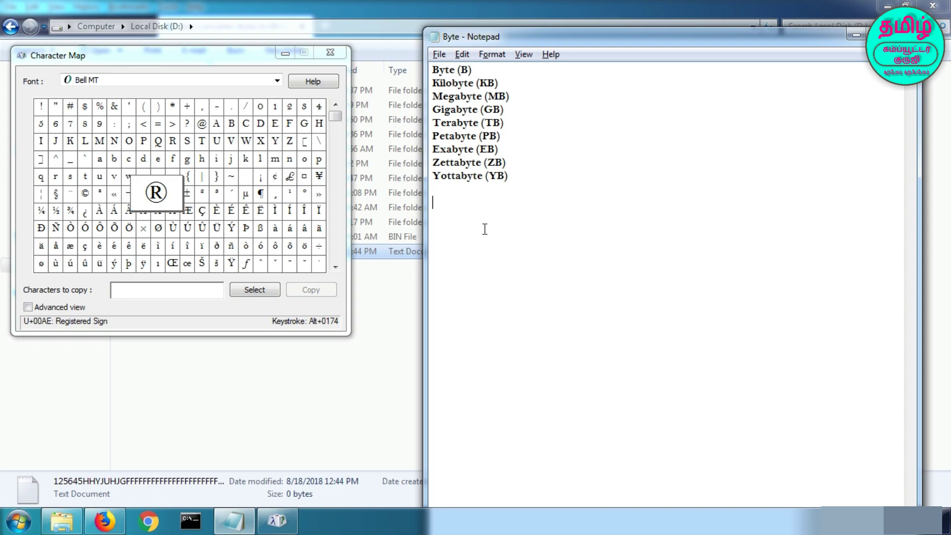
pyautogui.write('®')
# Set the Notepad font size to 22 and deselect the ® symbol.
pyautogui.moveTo(447, 202); pyautogui.dragTo(430, 202)
pyautogui.click(492, 54)
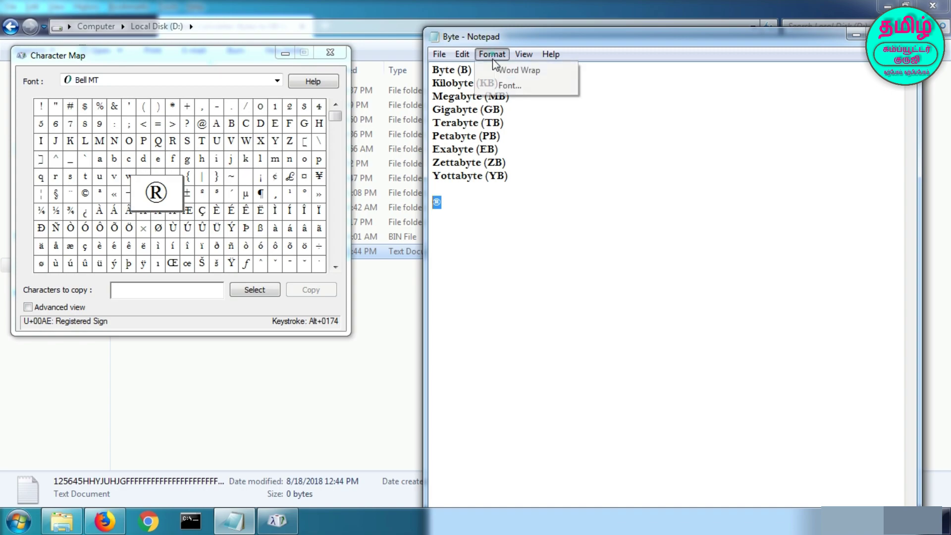
pyautogui.click(498, 83)
pyautogui.click(696, 249)
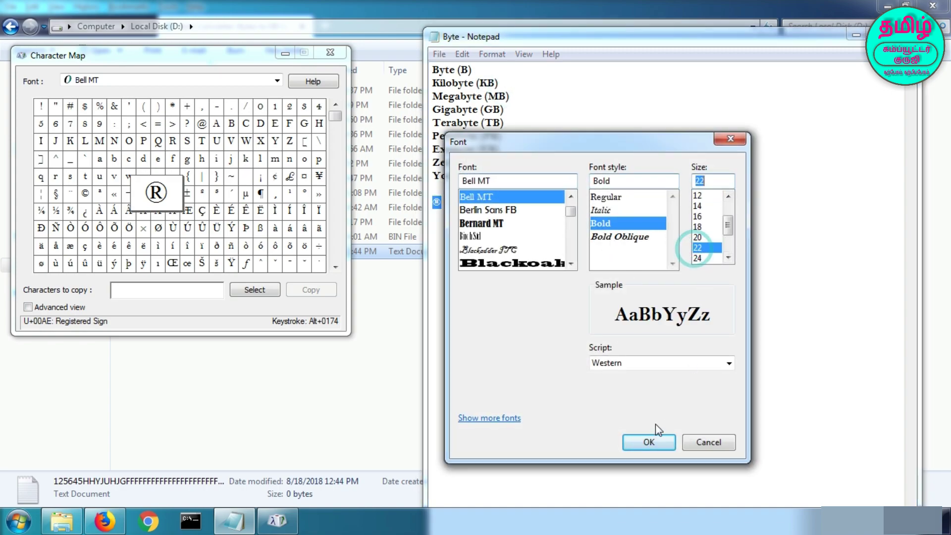
pyautogui.click(653, 440)
pyautogui.click(519, 342)
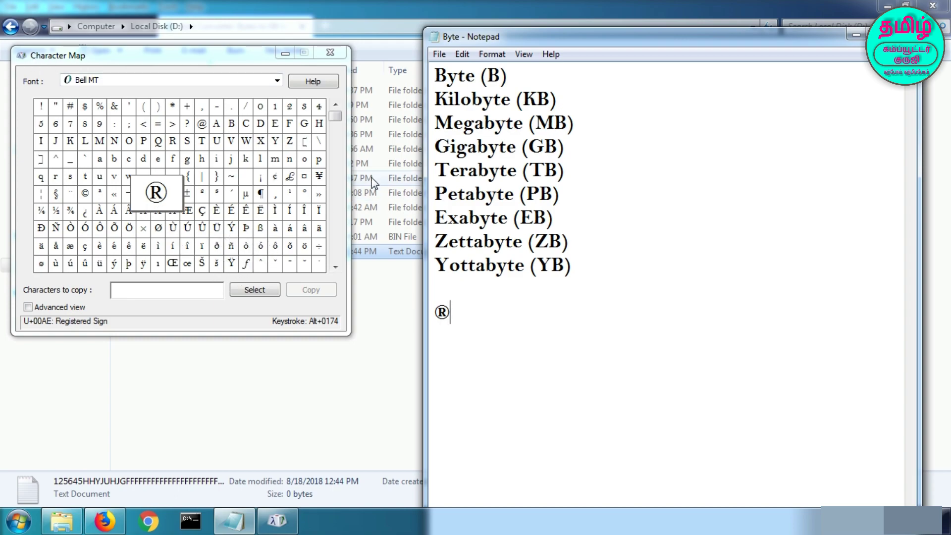
# Look up the copyright sign's keystroke code in Character Map and select the ® symbol in Notepad.
pyautogui.click(85, 193)
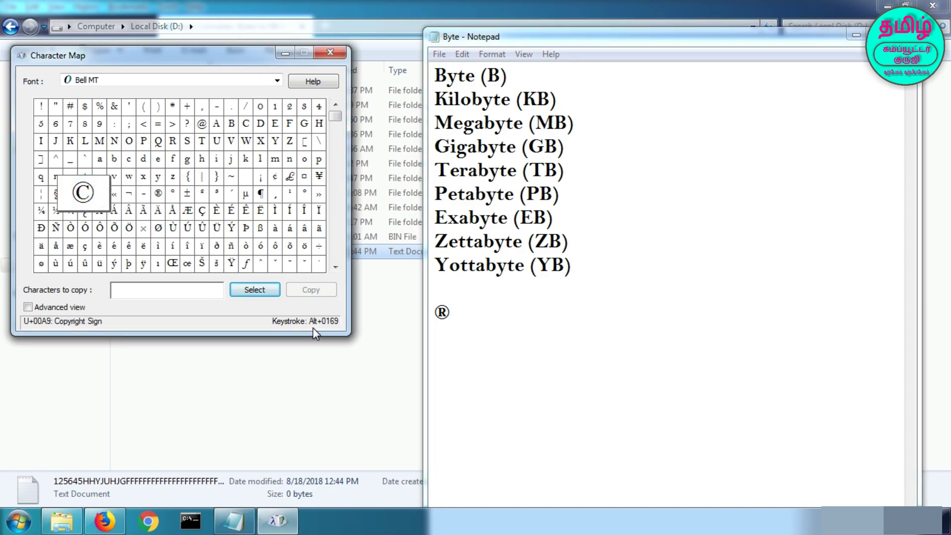
pyautogui.click(480, 312)
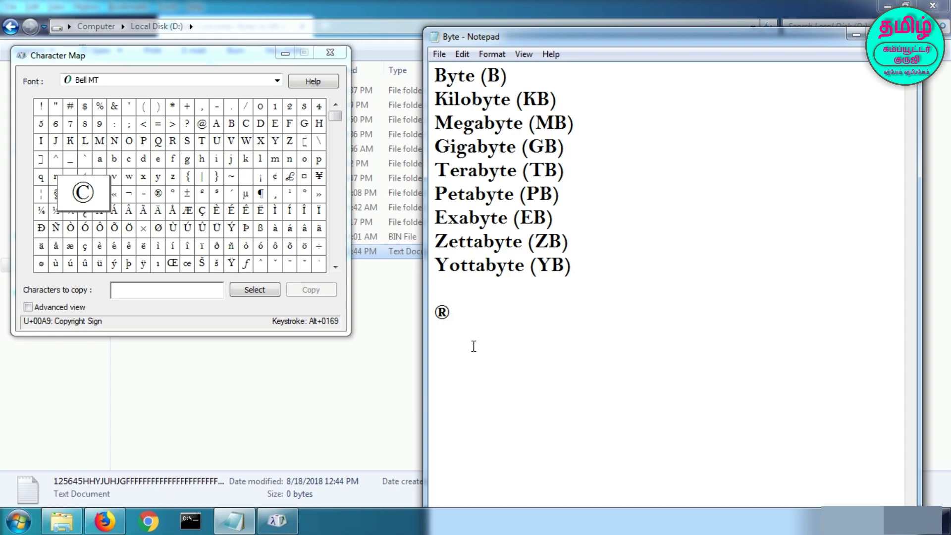
pyautogui.doubleClick(474, 313)
pyautogui.click(501, 334)
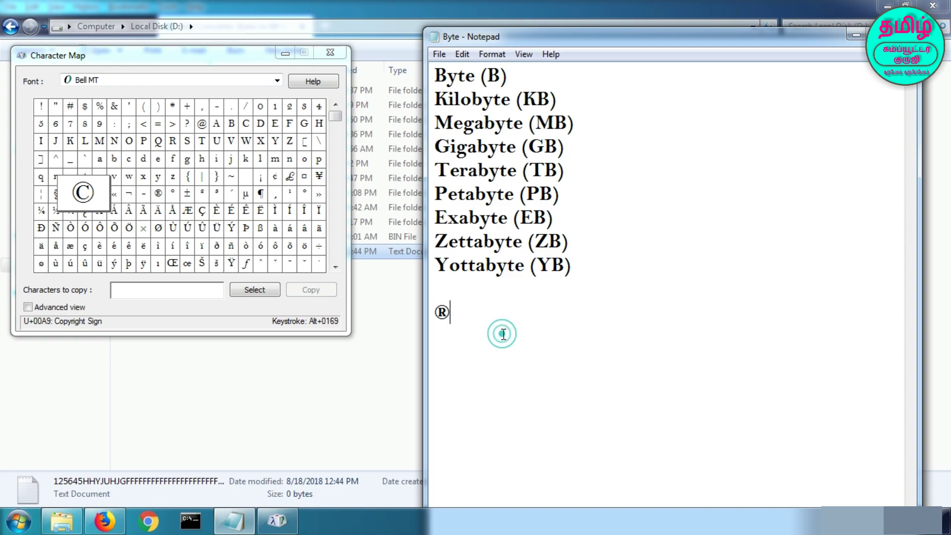
pyautogui.doubleClick(460, 314)
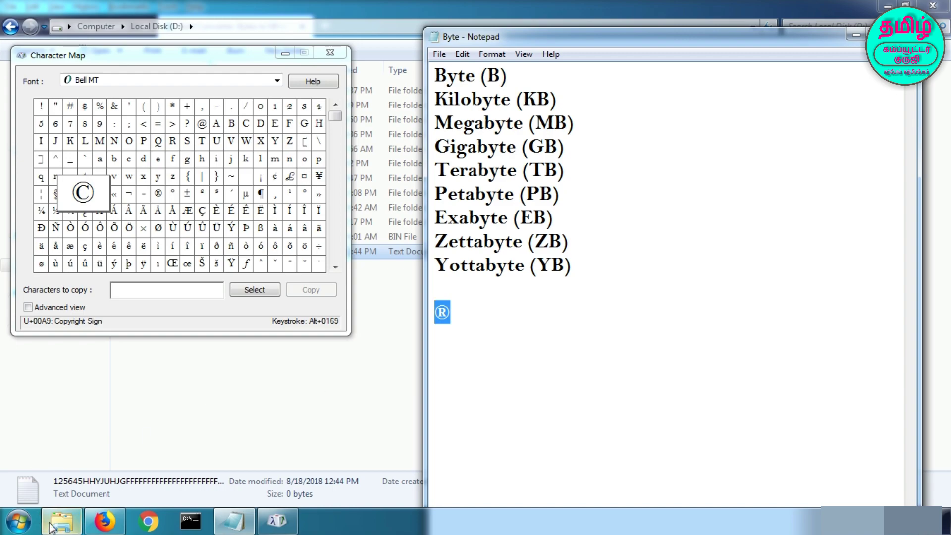
# Switch to the Computer window in Windows Explorer and show the properties of Local Disk (D:).
pyautogui.click(19, 521)
pyautogui.click(223, 324)
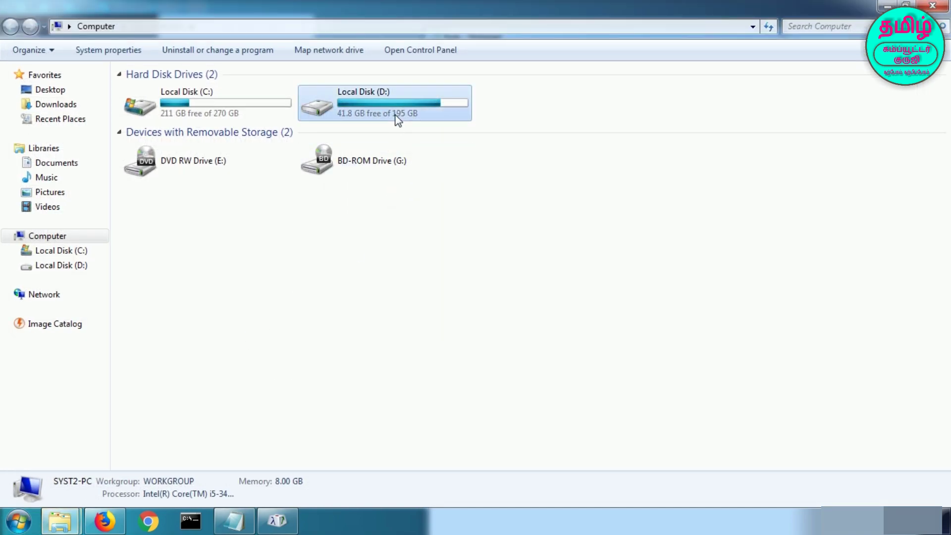
pyautogui.click(399, 107)
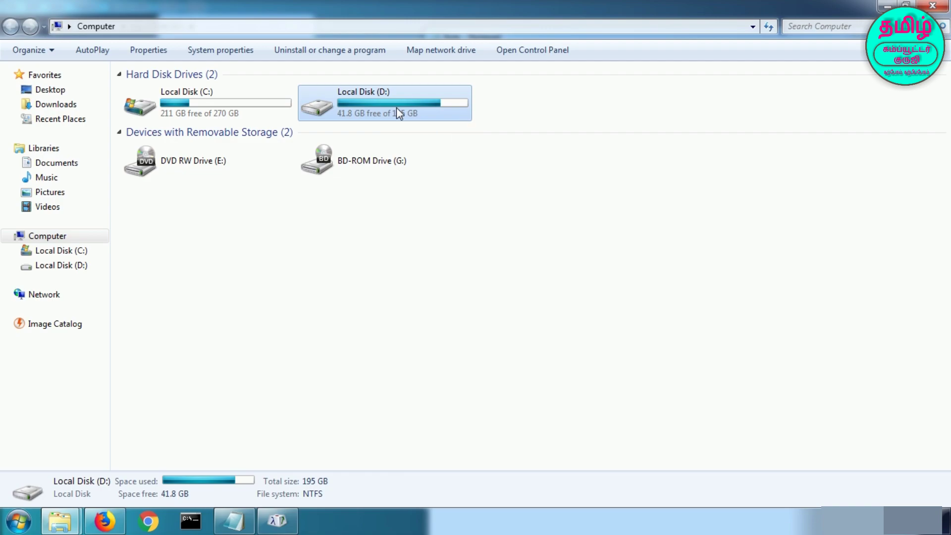
pyautogui.rightClick(396, 108)
pyautogui.click(441, 362)
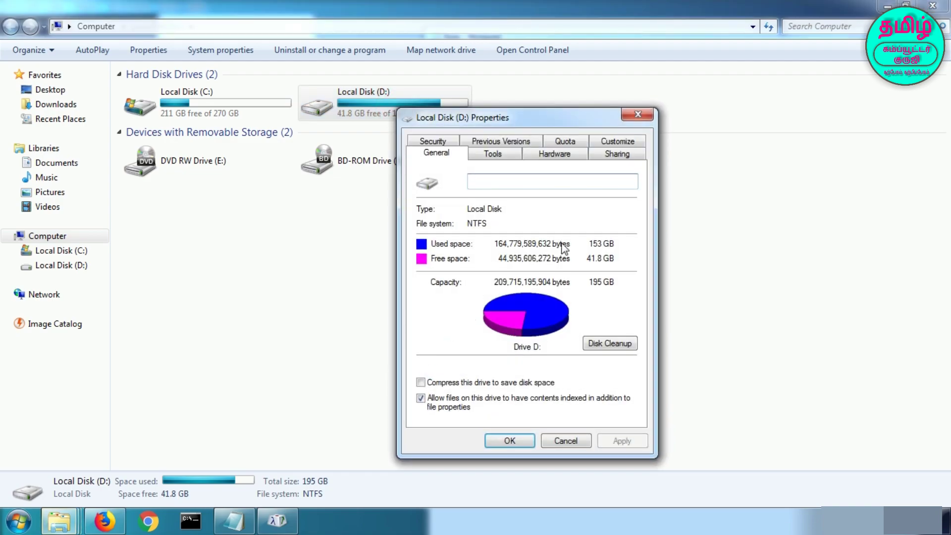
# Show the quota settings for drive D, enable quota management, and deny disk space to users exceeding the quota limit.
pyautogui.click(564, 152)
pyautogui.click(491, 224)
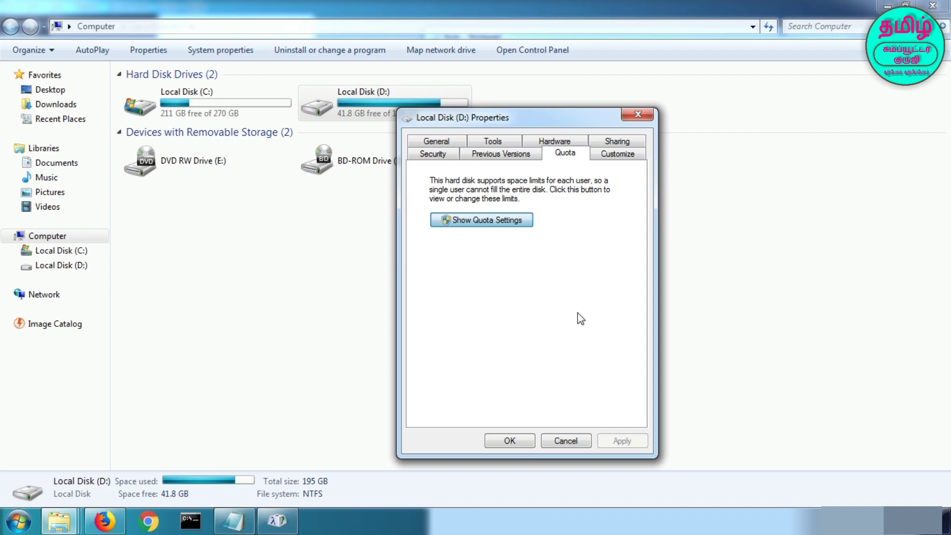
pyautogui.click(498, 258)
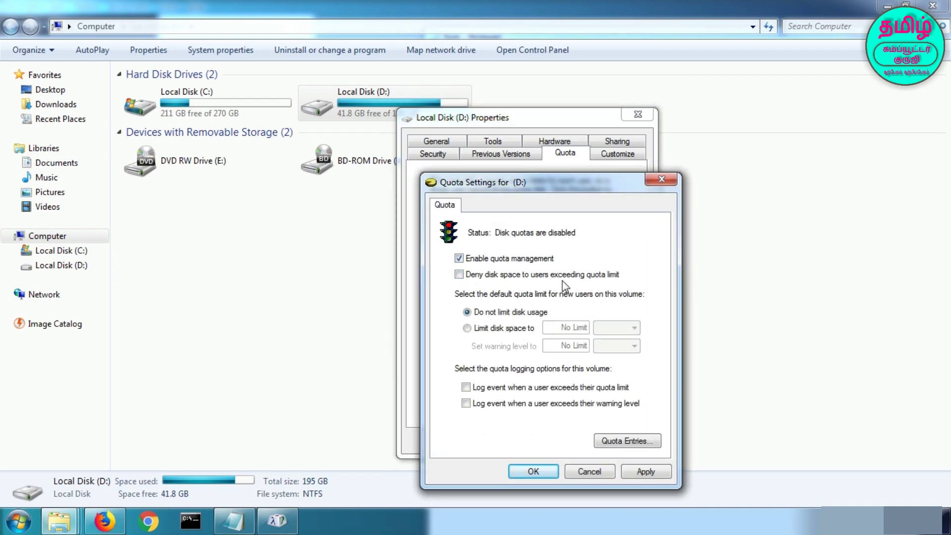
pyautogui.click(459, 275)
# Limit disk space for new users on drive D to 10 GB and set the warning level value to 5.
pyautogui.click(480, 329)
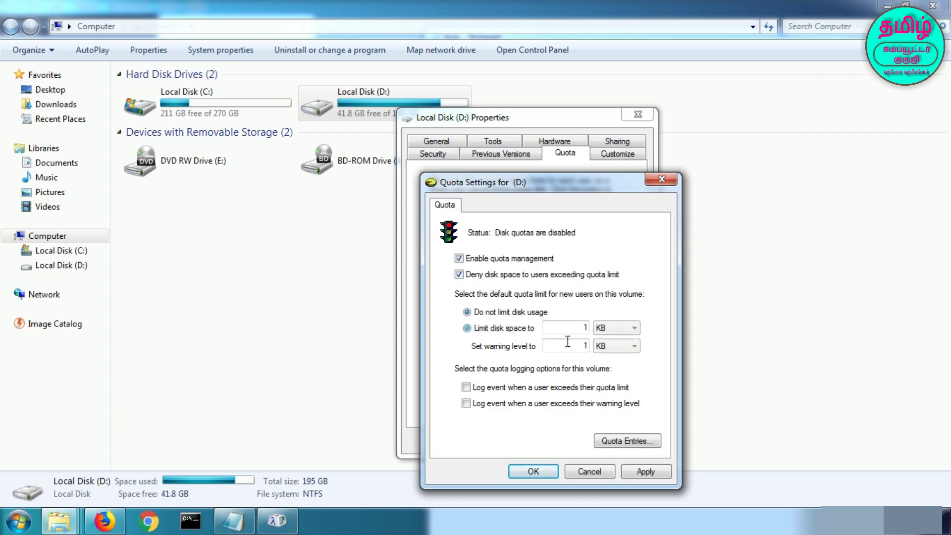
pyautogui.click(620, 328)
pyautogui.click(613, 358)
pyautogui.write('10')
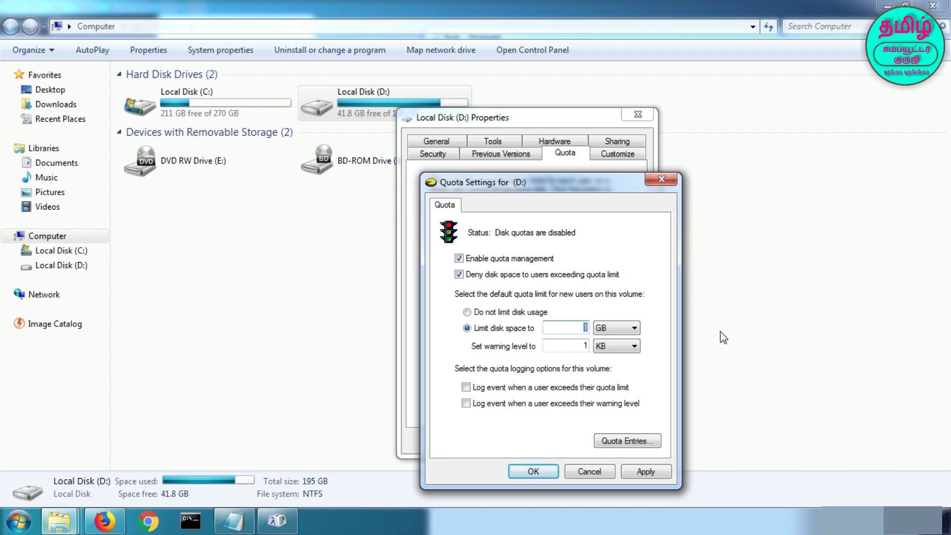
pyautogui.doubleClick(578, 345)
pyautogui.write('5')
pyautogui.doubleClick(584, 346)
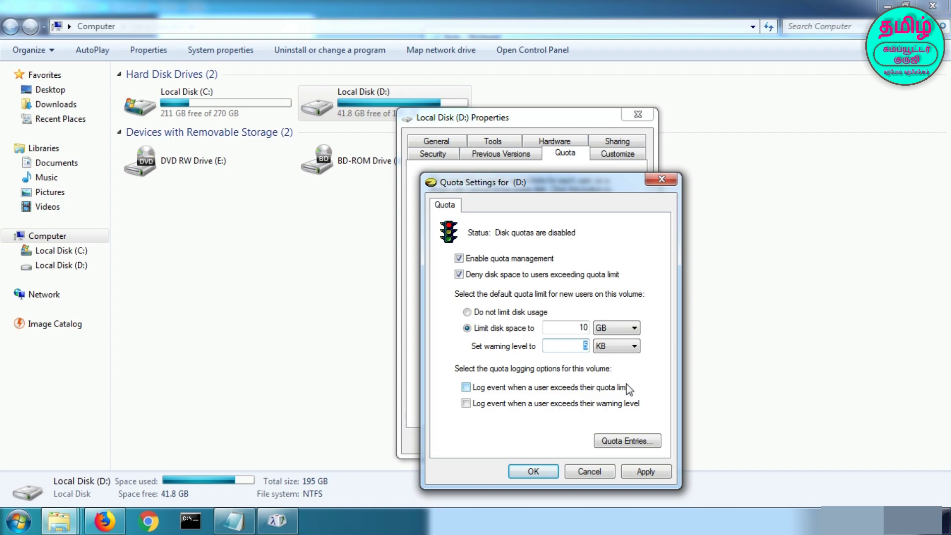